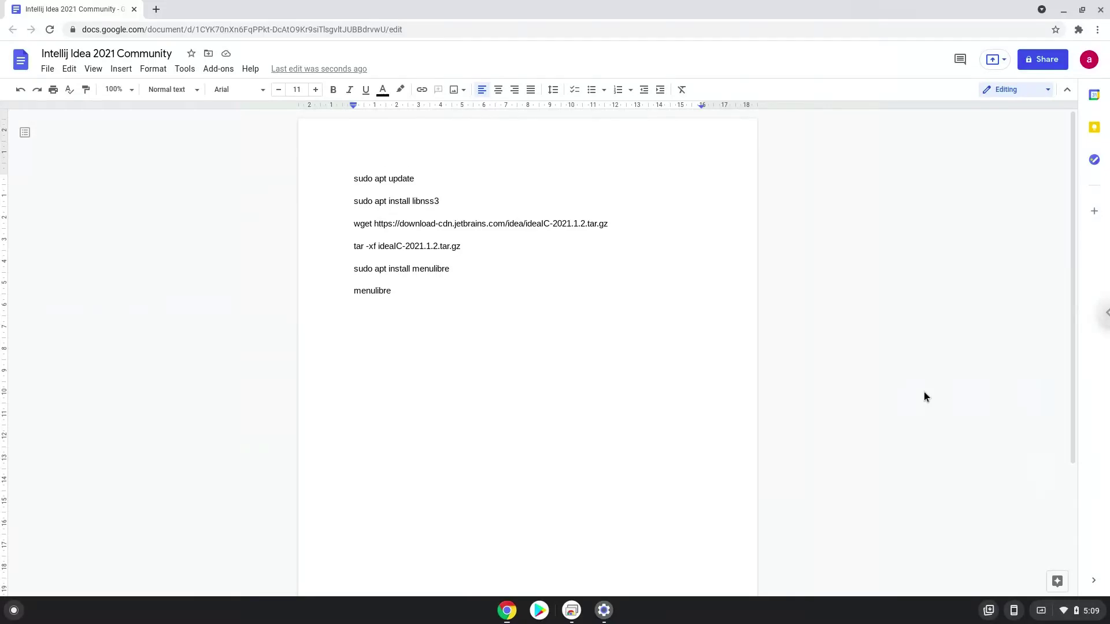
From quick settings, open Settings > Advanced > Developers and turn on the Linux development environment.
click(1068, 608)
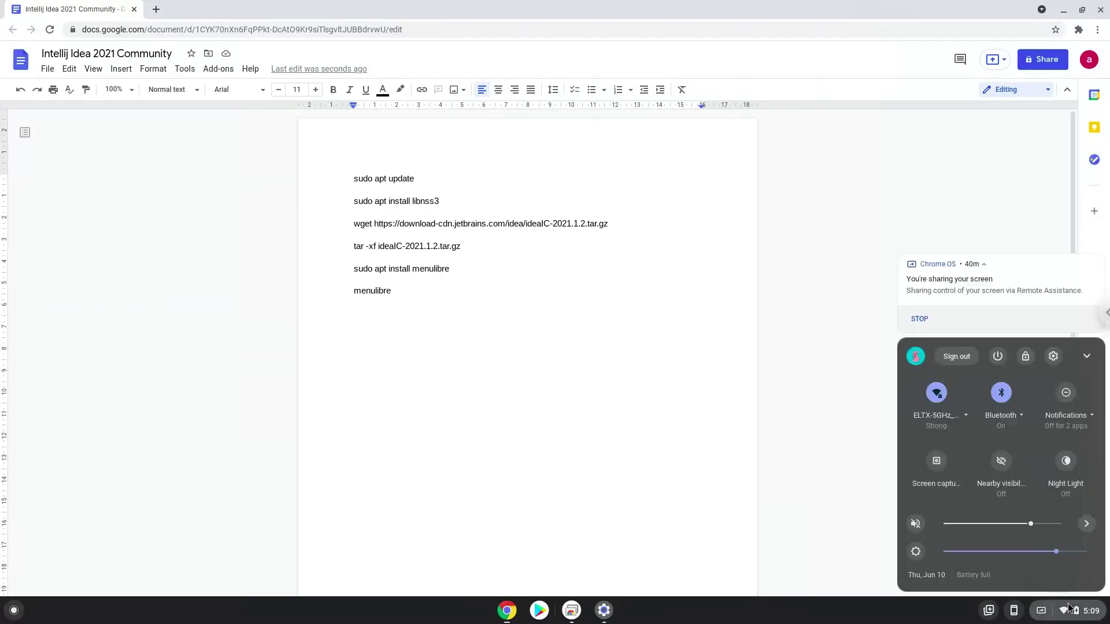
click(1044, 356)
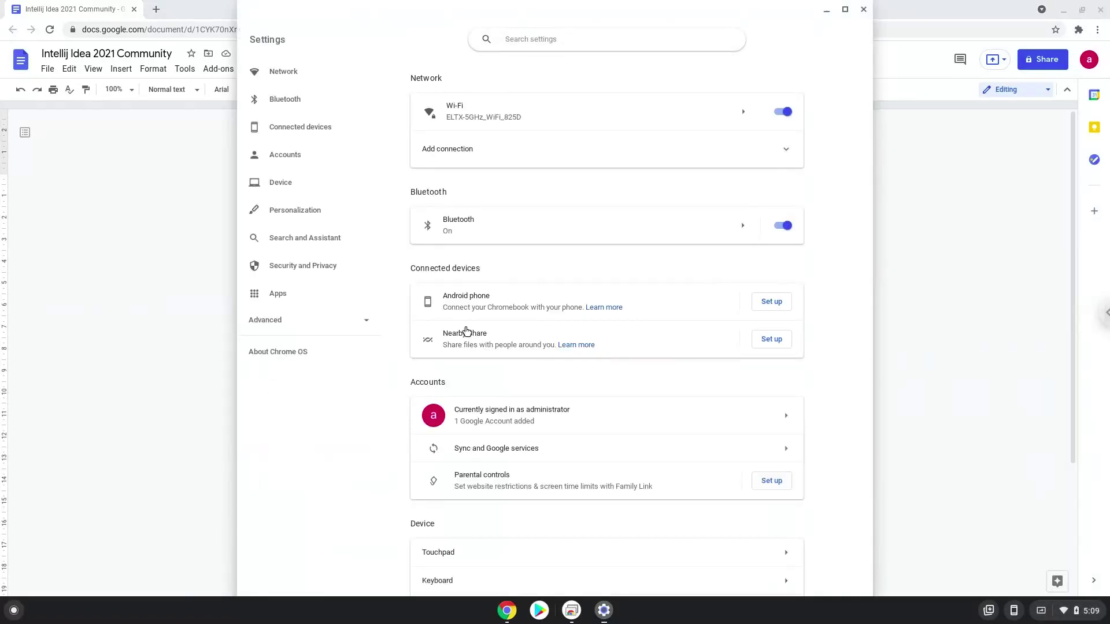
click(334, 322)
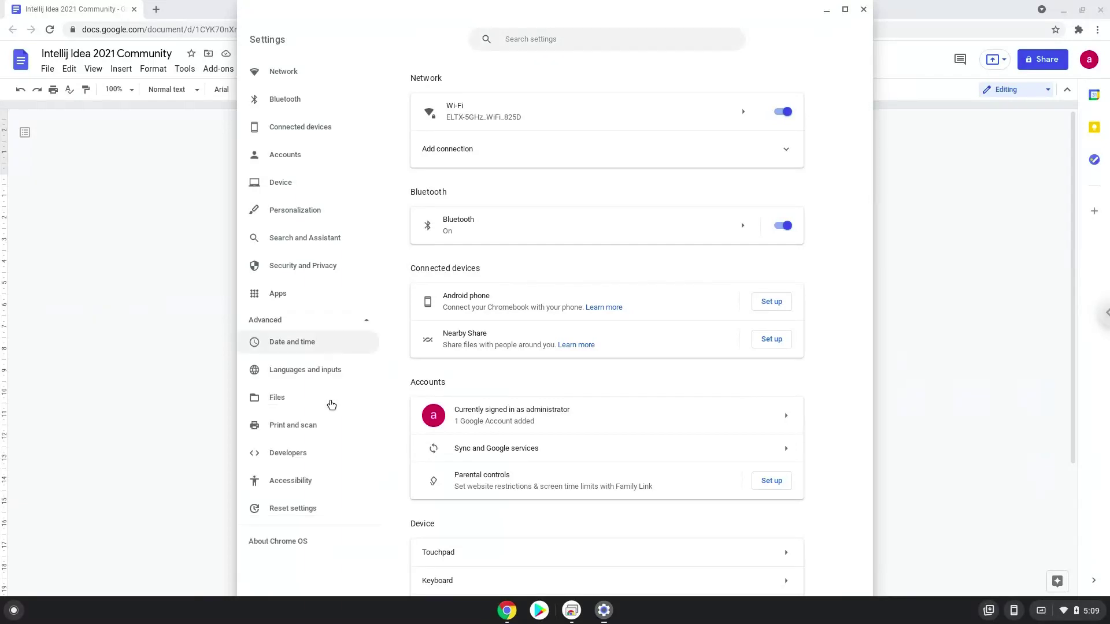
click(327, 460)
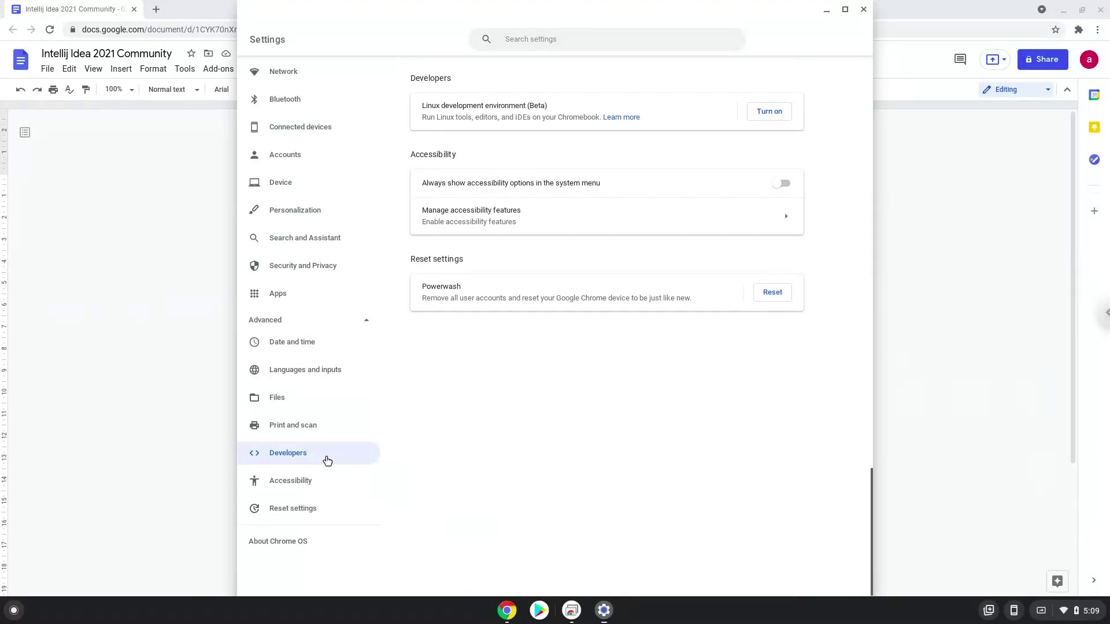
click(650, 221)
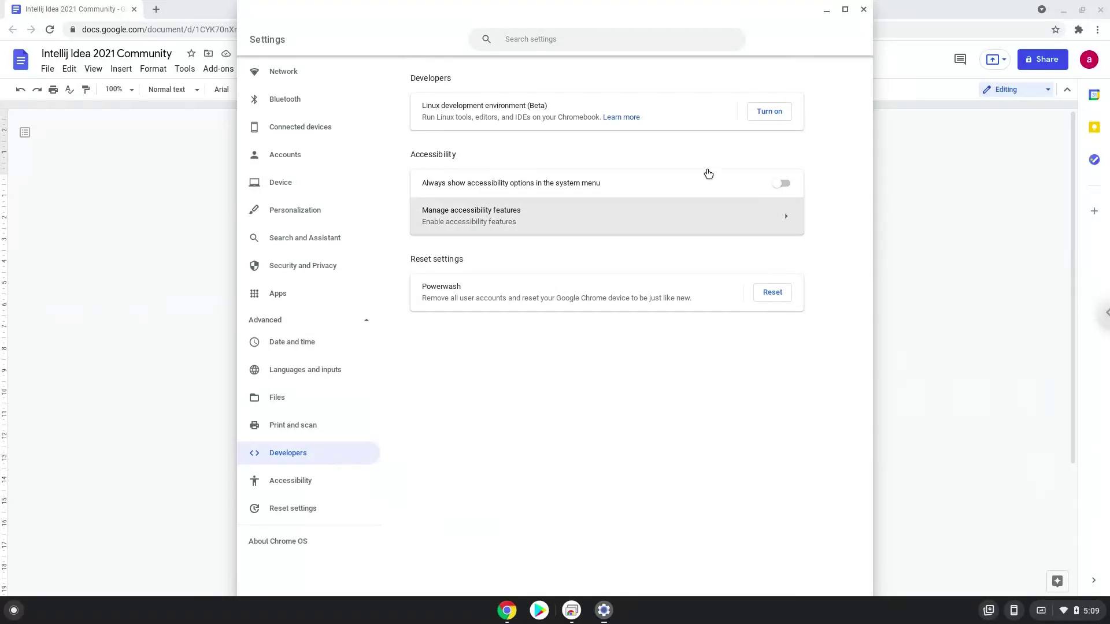
click(761, 115)
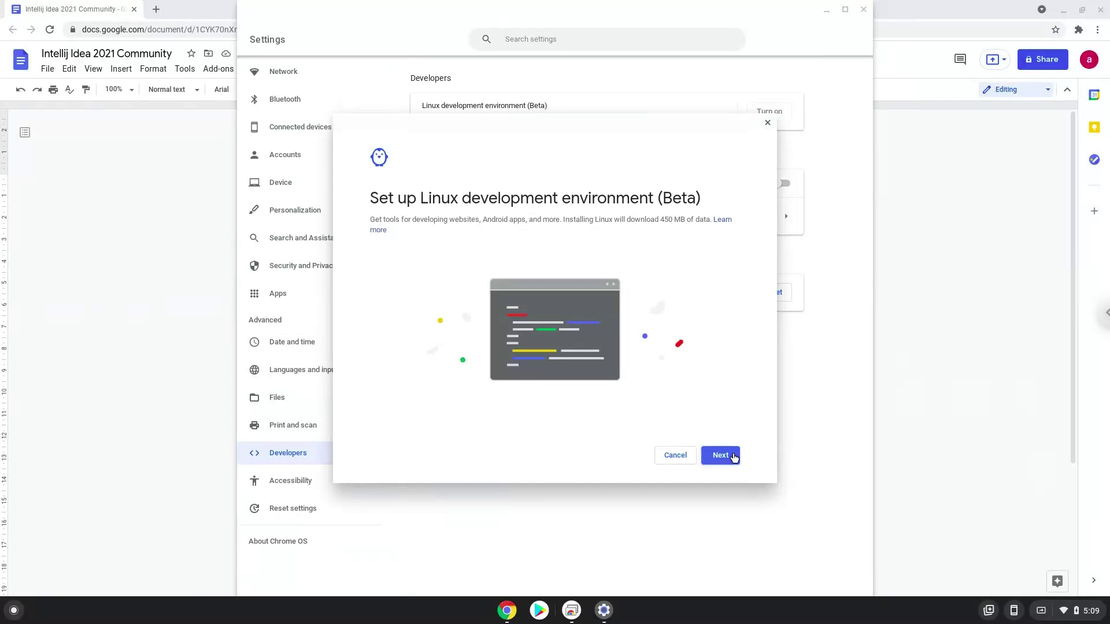
Install the Linux development environment and close the Linux terminal it opens.
click(720, 455)
click(721, 456)
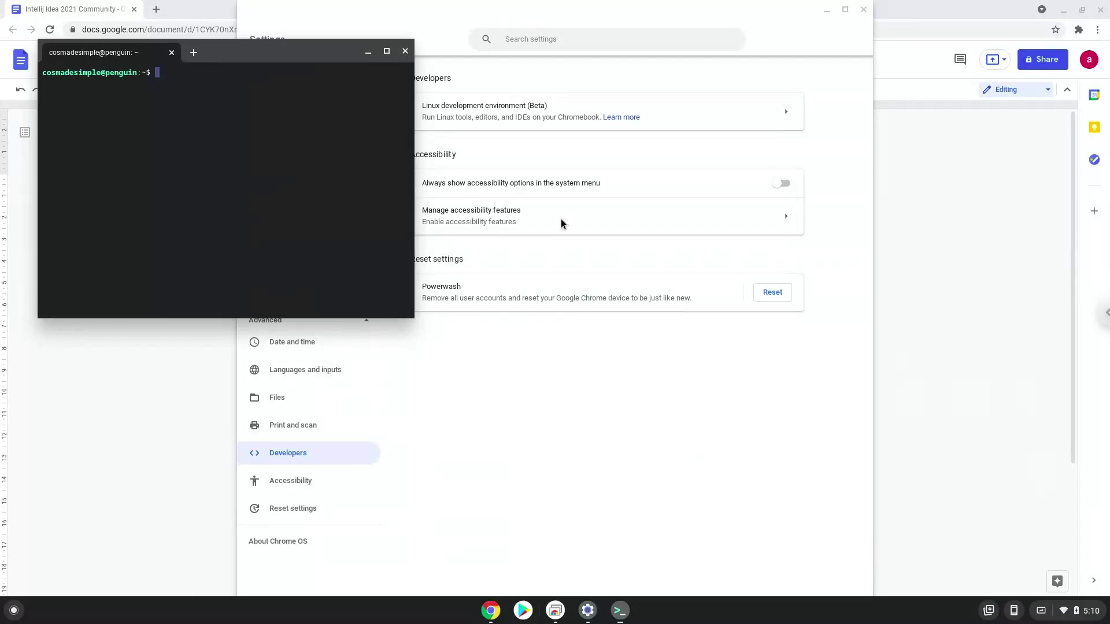
click(405, 53)
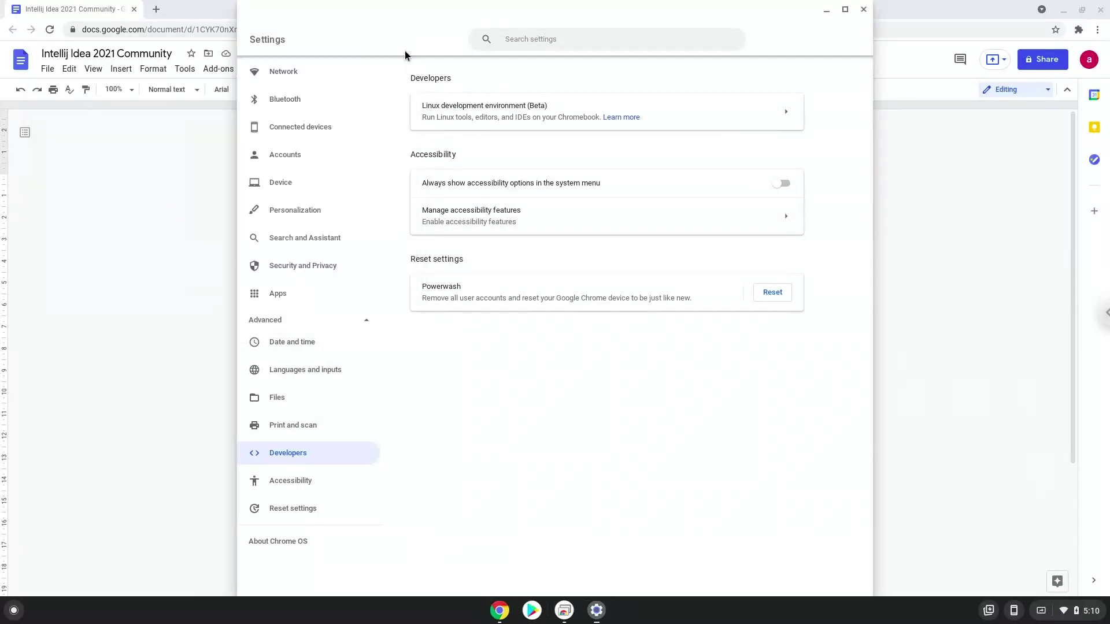
Close Settings, copy the 'sudo apt update' line from the Docs notes, and search the launcher for 'ter'.
click(862, 10)
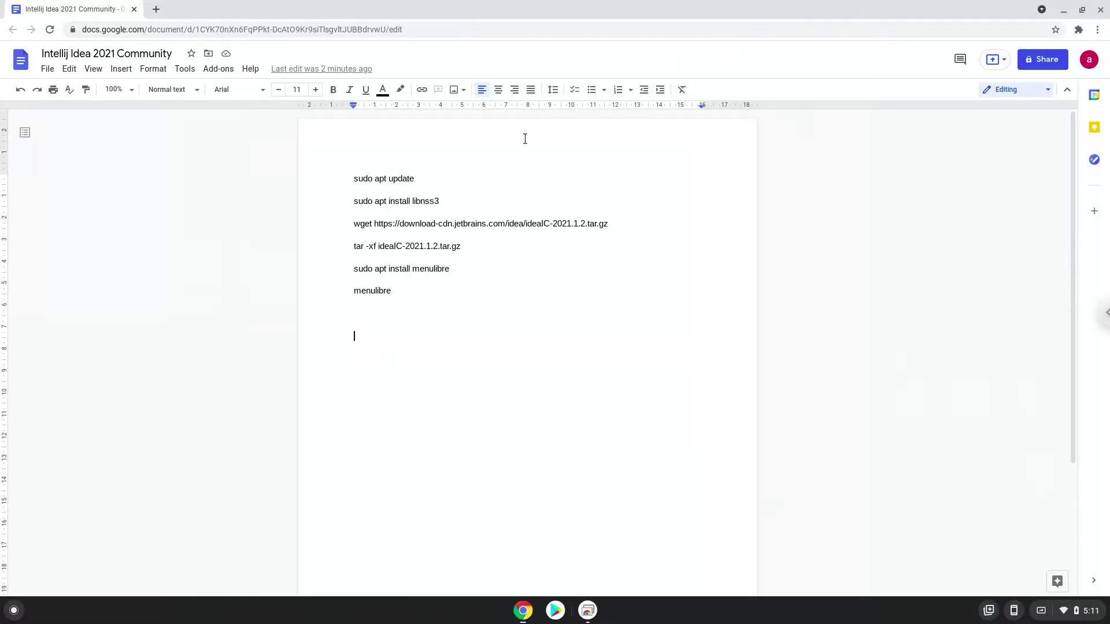
triple_click(397, 179)
right_click(397, 180)
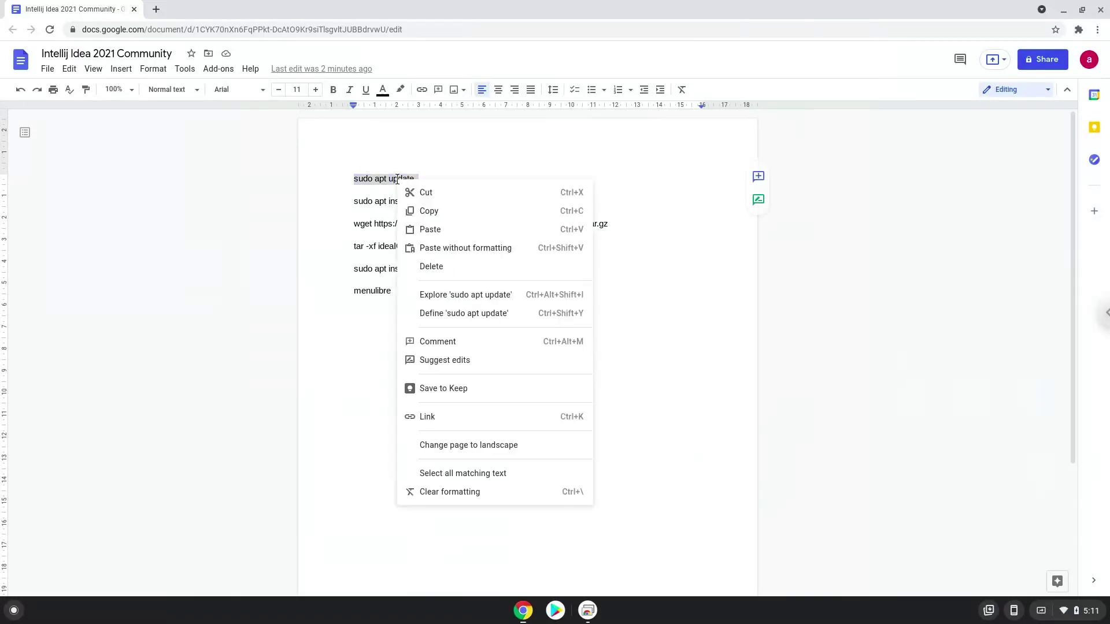
click(435, 212)
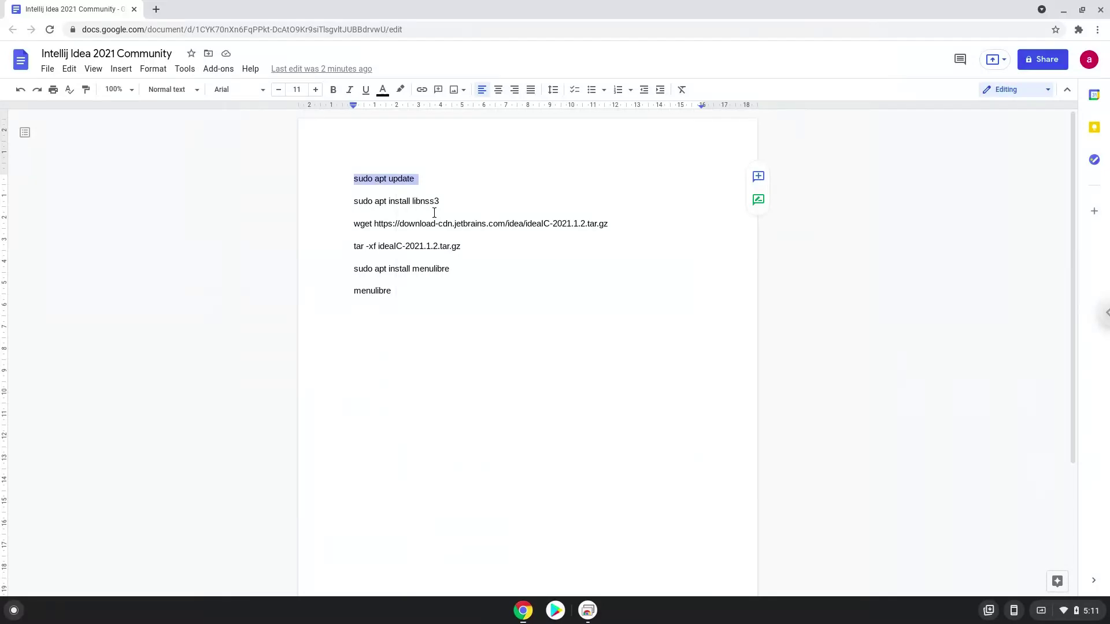
click(14, 612)
text(terminal)
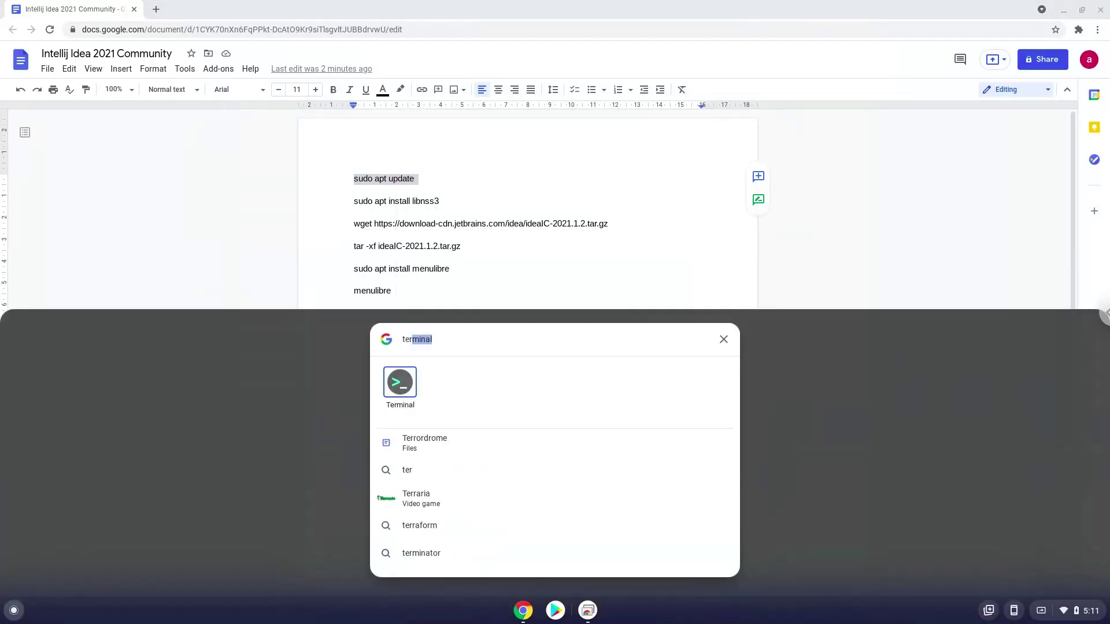
Run sudo apt update in Terminal, then return to the Google Docs notes.
click(397, 376)
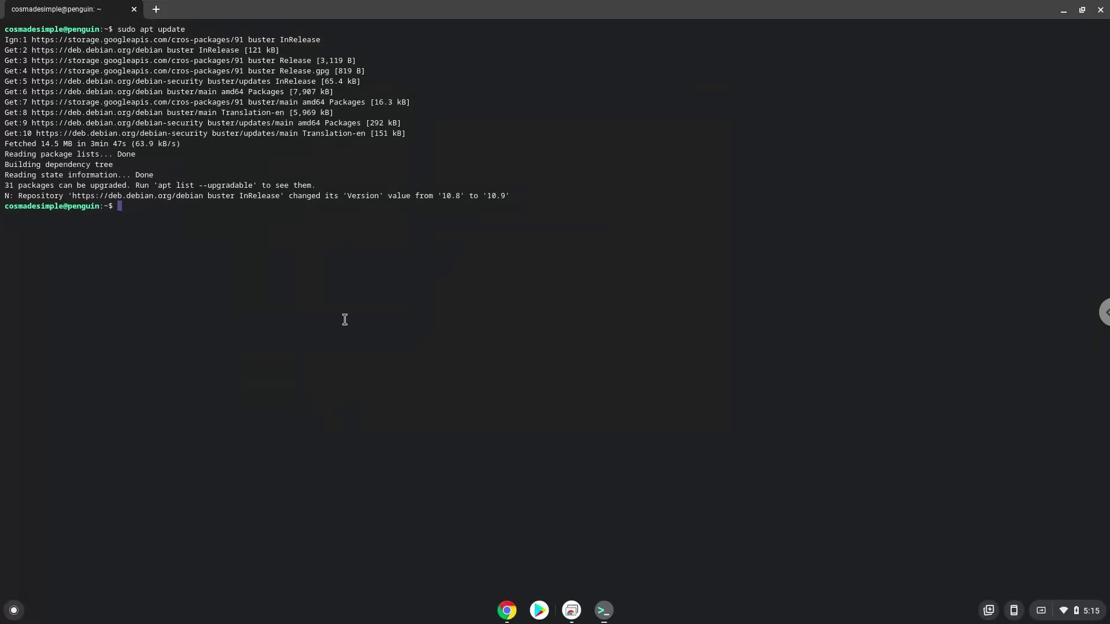
click(503, 614)
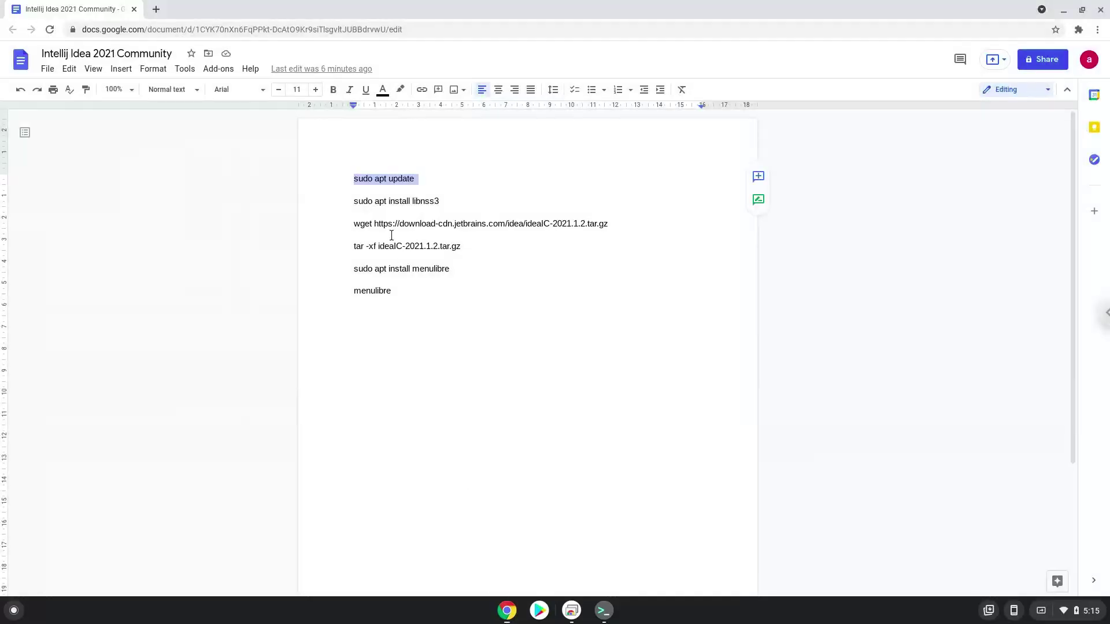
Copy the 'sudo apt install libnss3' line from the Google Docs notes.
triple_click(369, 201)
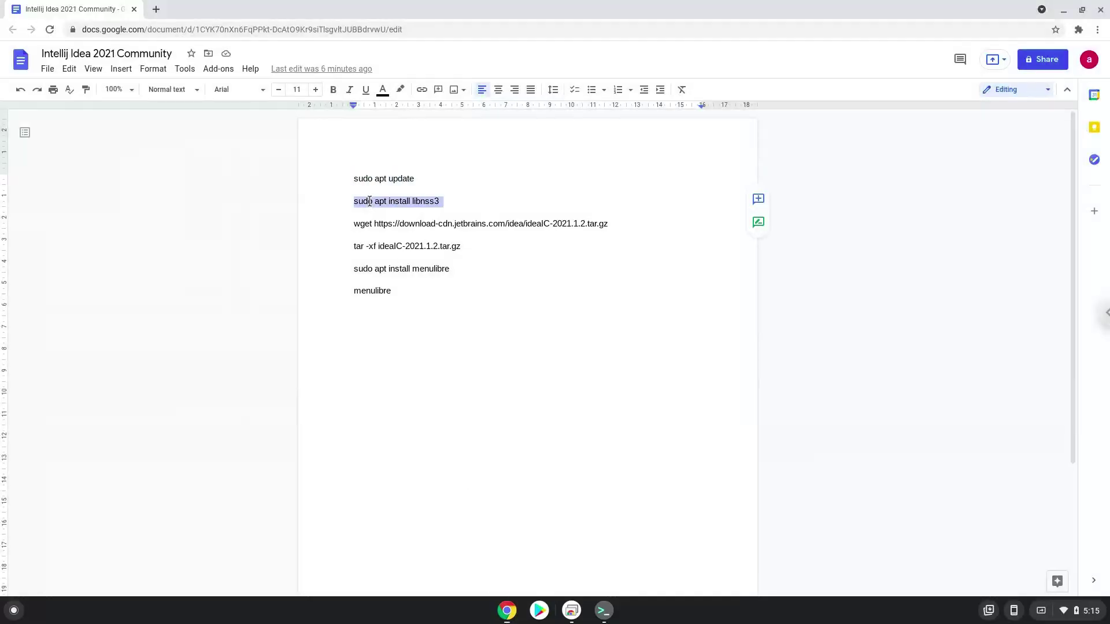
right_click(369, 201)
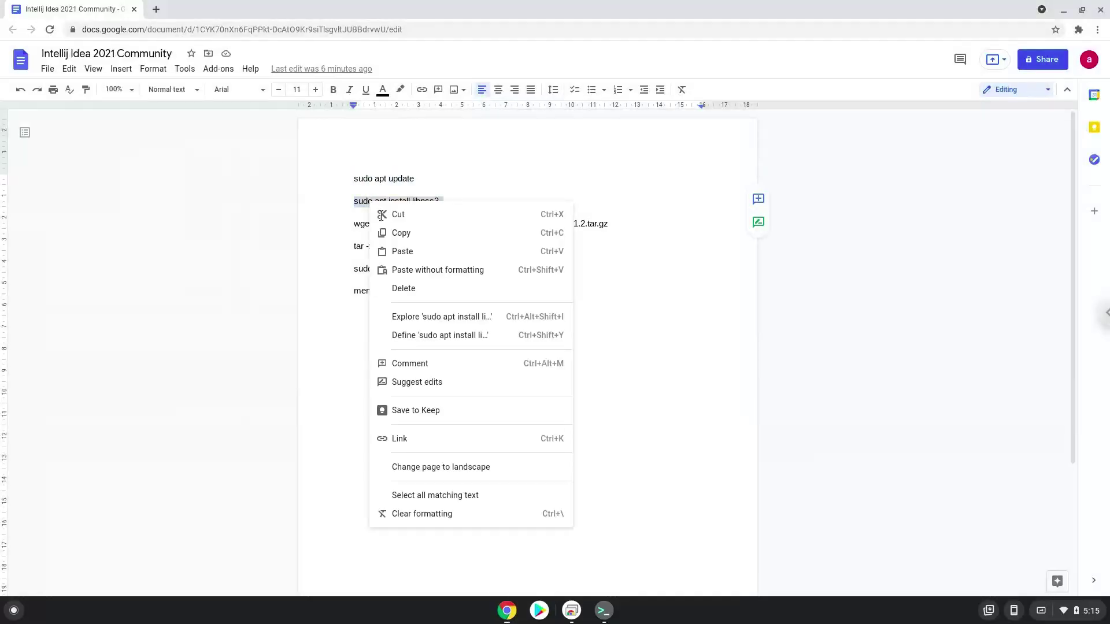
click(401, 234)
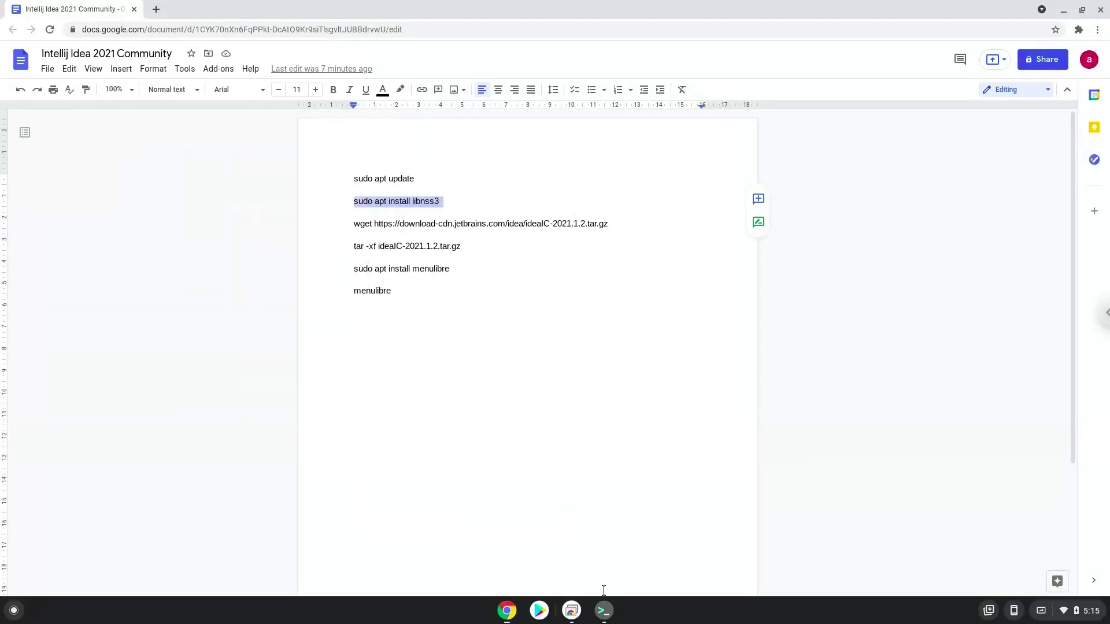
Paste and run 'sudo apt install libnss3' in Terminal, confirming installation of libnss3 and libnspr4.
click(603, 610)
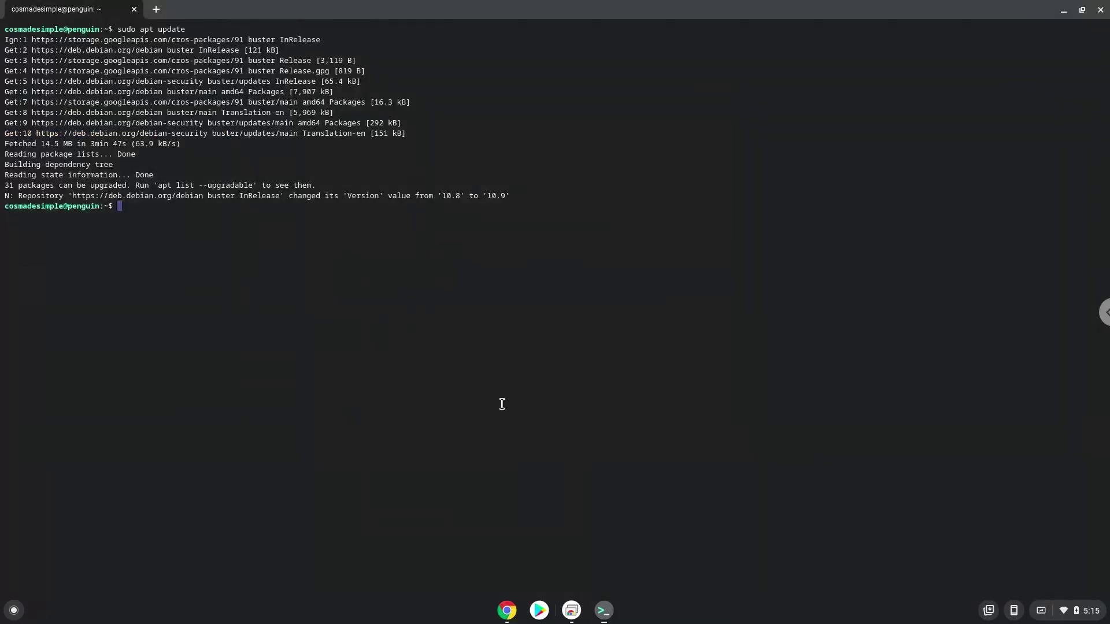
key(ctrl+shift+v)
key(Return)
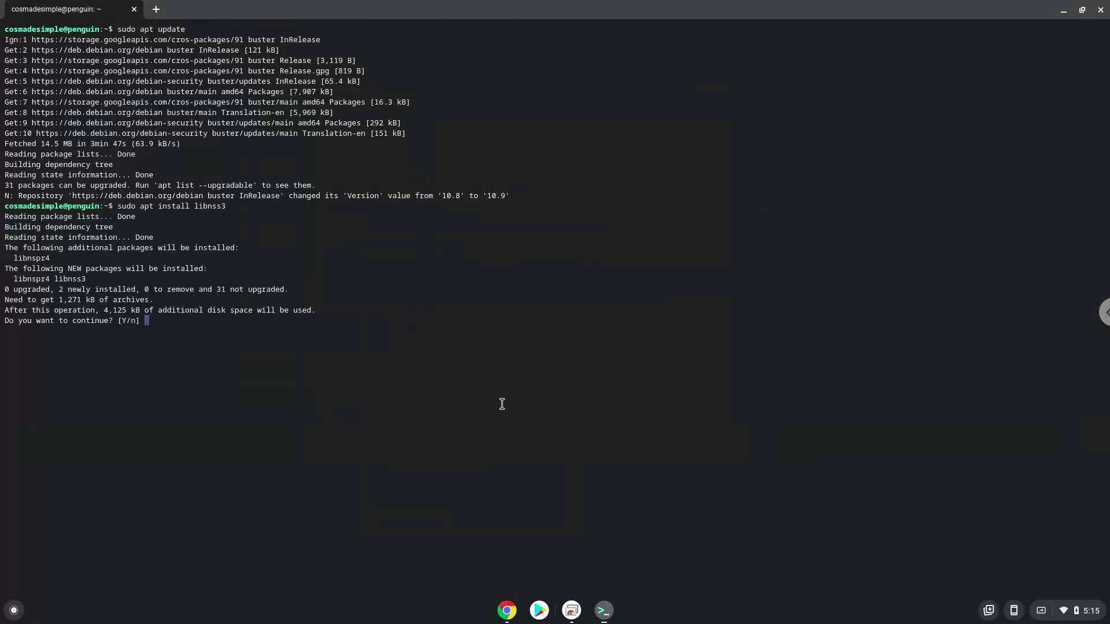
key(Return)
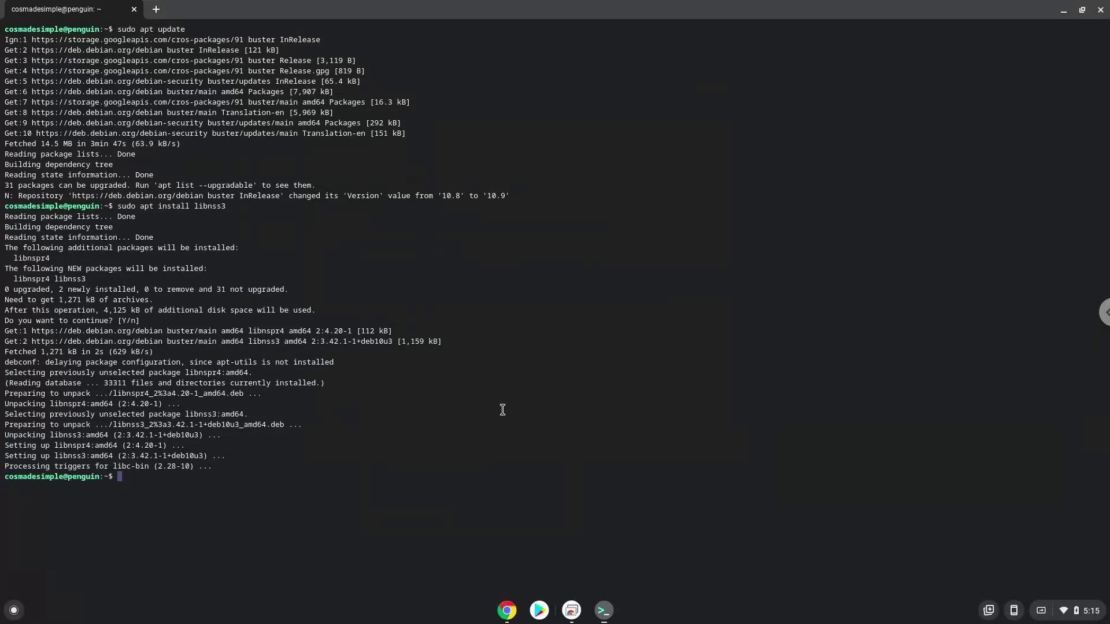
Copy the wget download line for ideaIC-2021.1.2.tar.gz from the Google Docs notes.
click(507, 609)
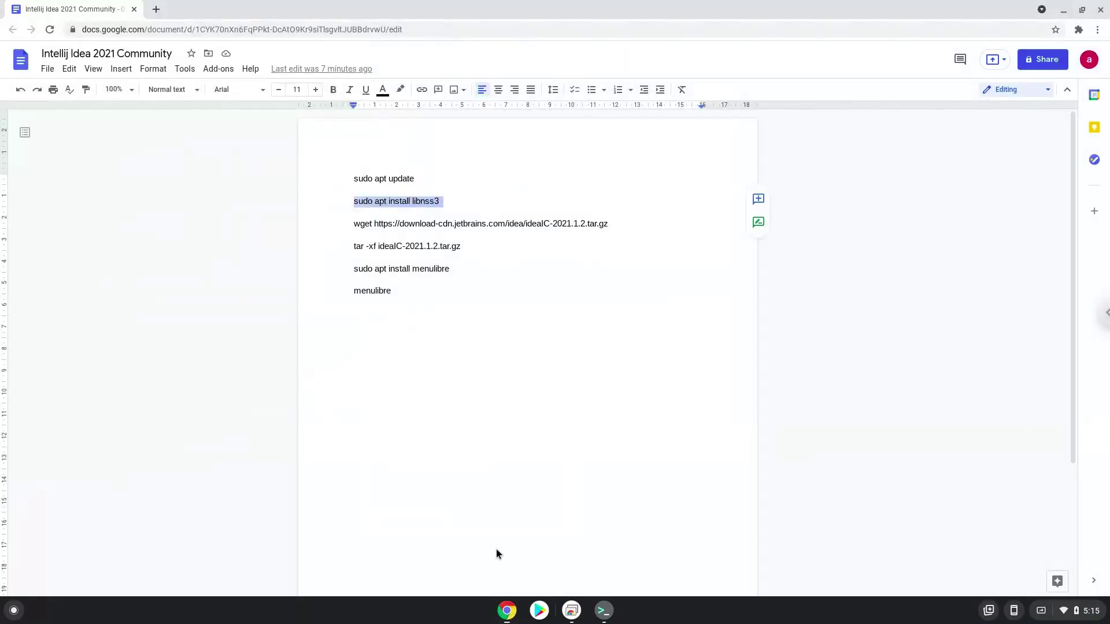
double_click(413, 224)
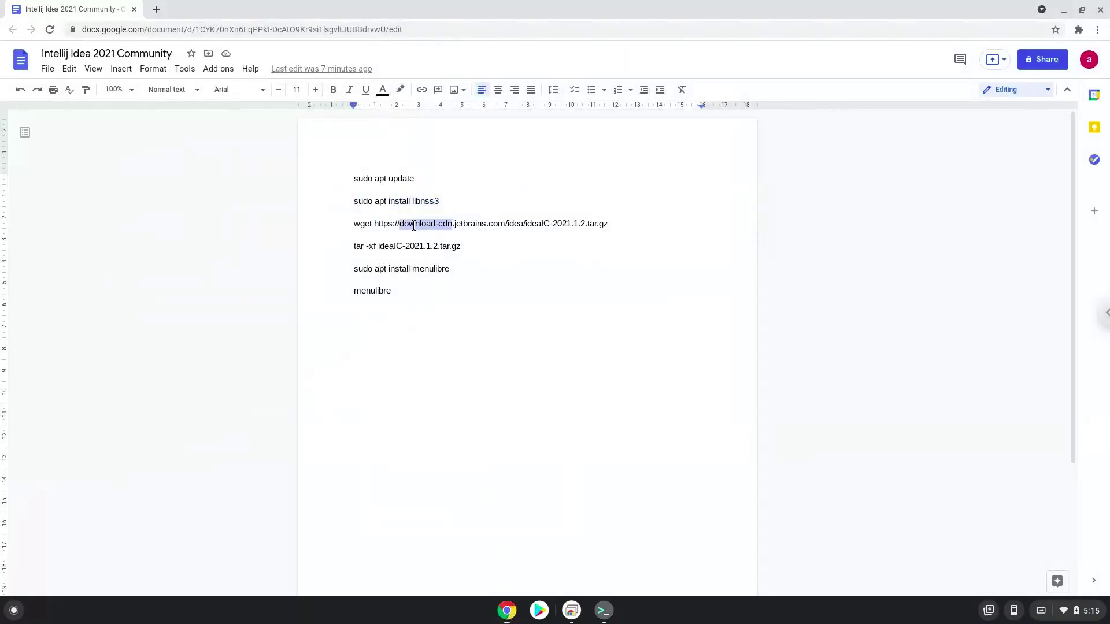
click(413, 223)
triple_click(413, 223)
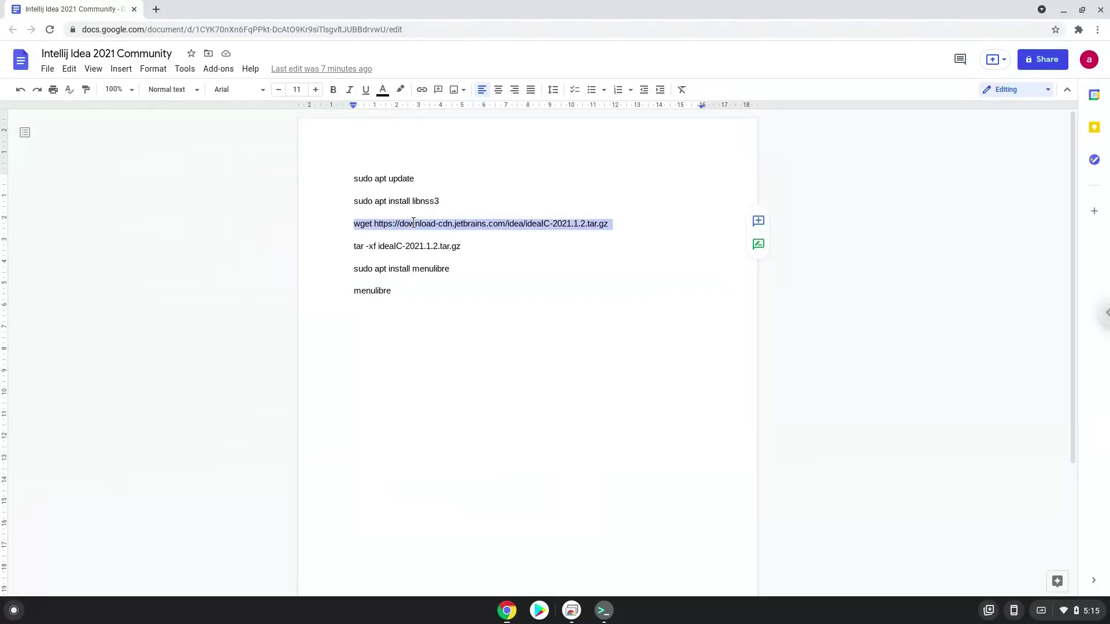
right_click(414, 223)
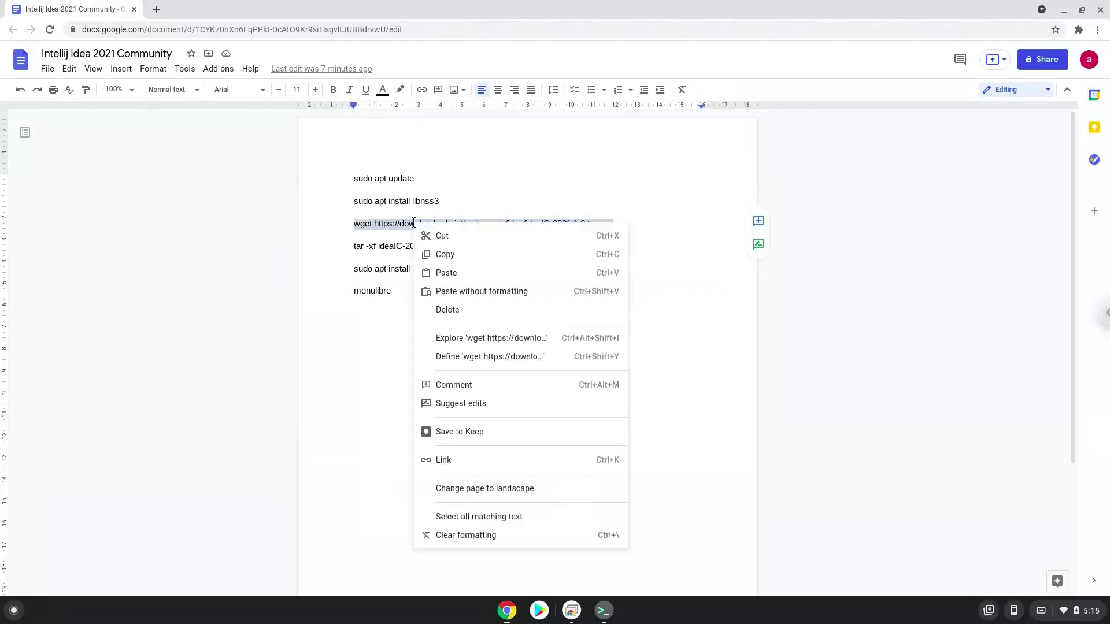
click(442, 256)
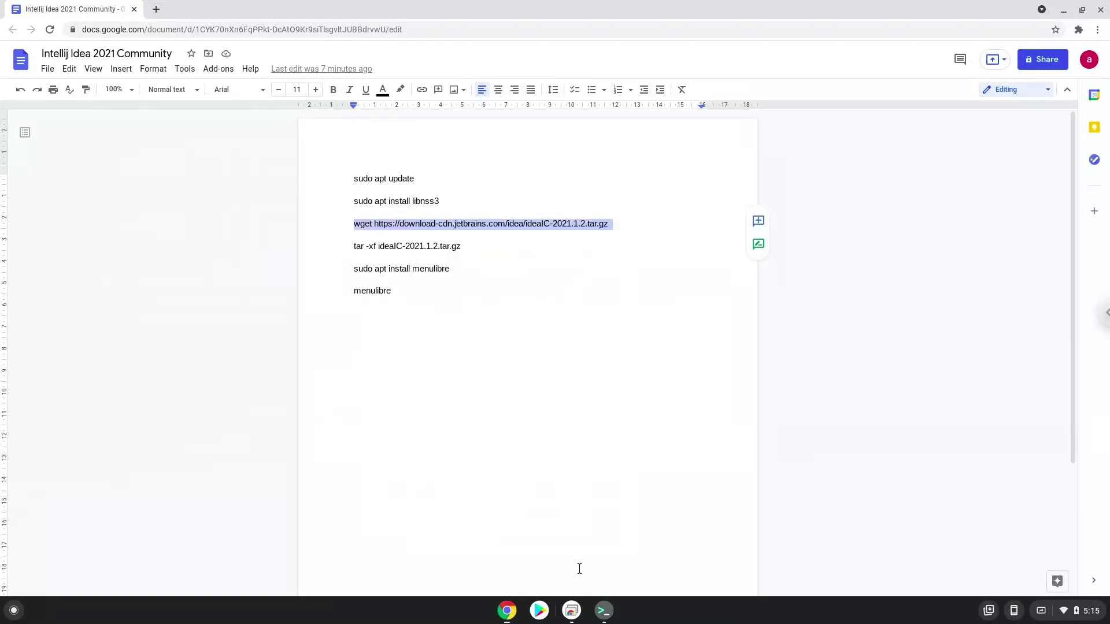
Paste and run the wget command in Terminal to download the 776 MB ideaIC-2021.1.2.tar.gz.
click(603, 610)
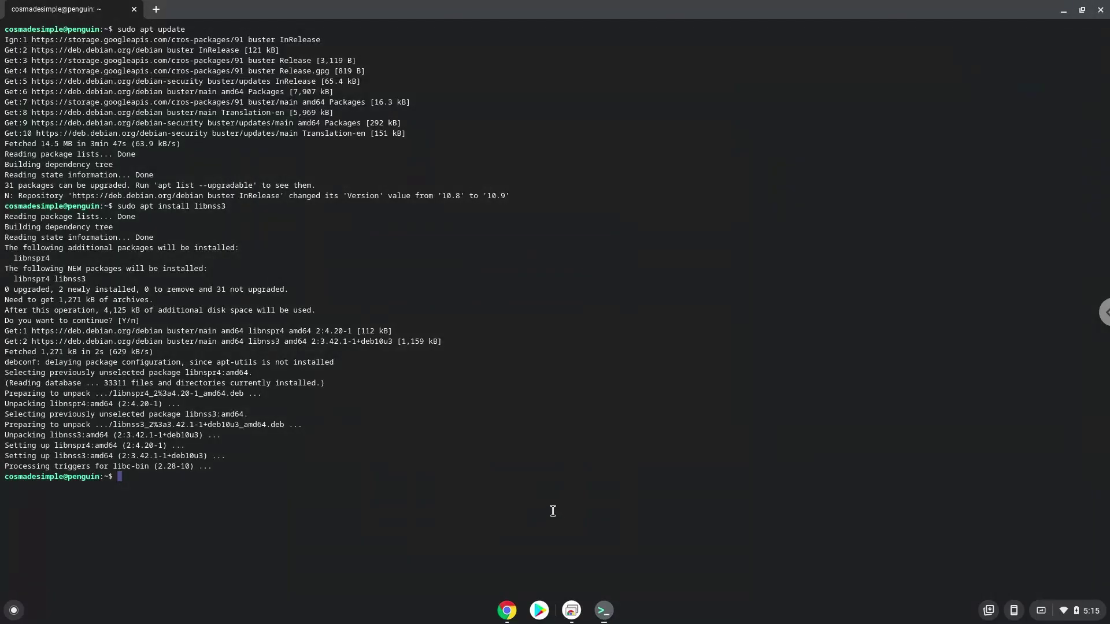
key(ctrl+shift+v)
key(Return)
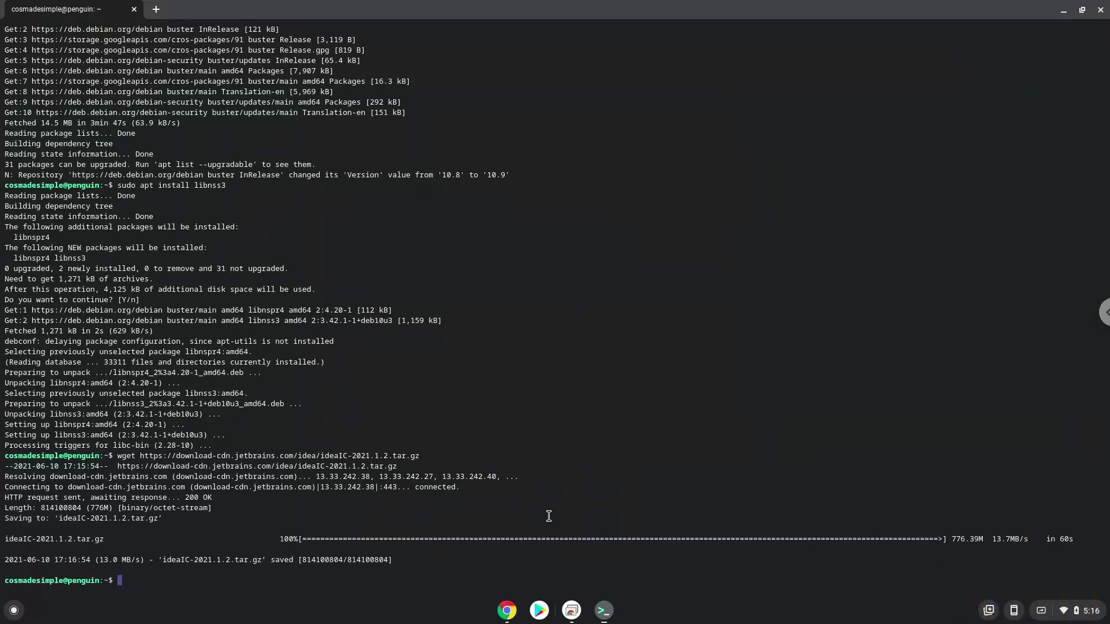
Copy the 'tar -xf ideaIC-2021.1.2.tar.gz' line from Google Docs and return to Terminal.
click(506, 610)
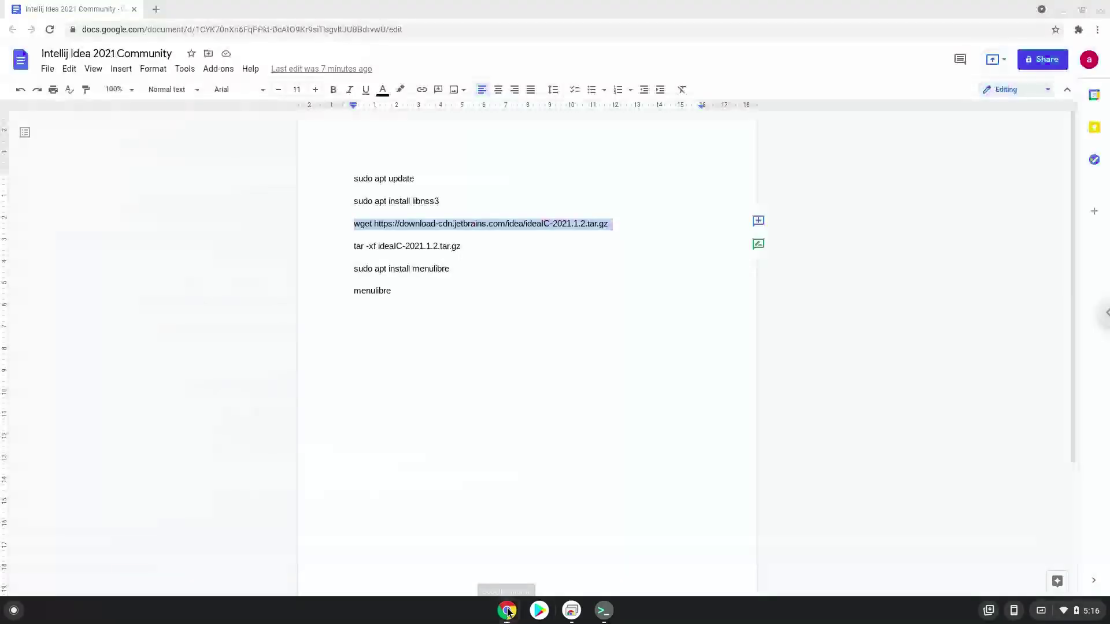
triple_click(387, 246)
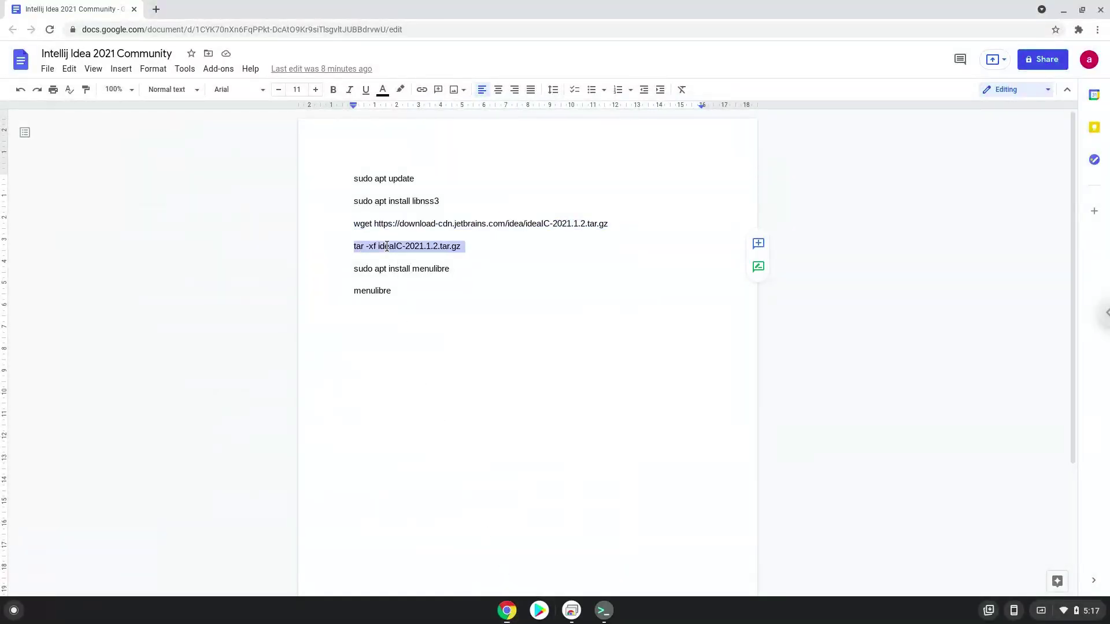
right_click(386, 246)
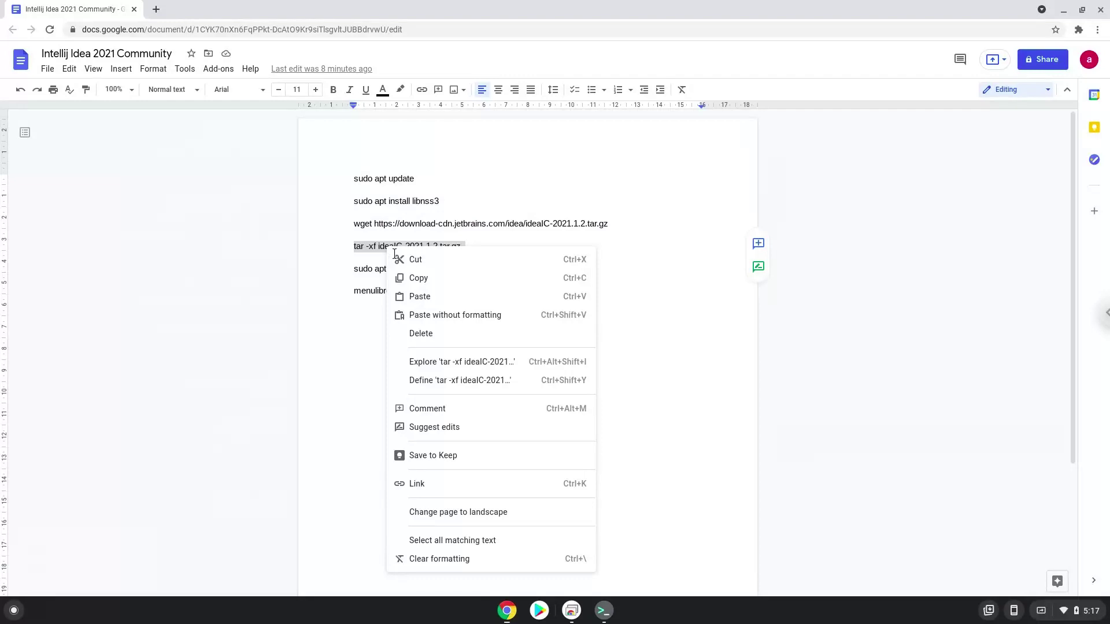
click(422, 278)
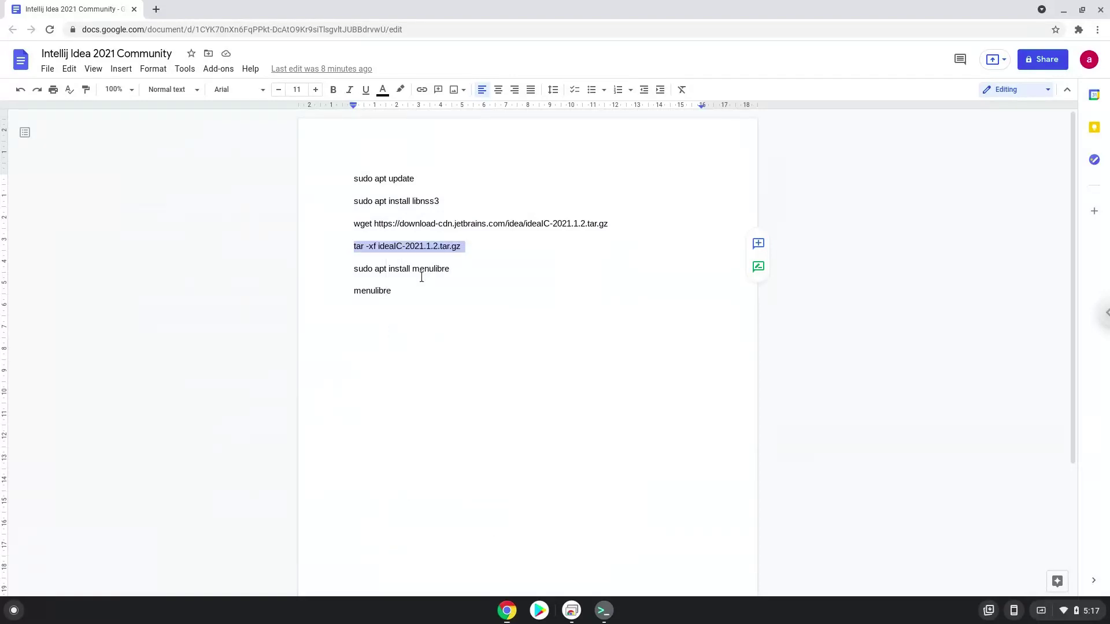
click(604, 611)
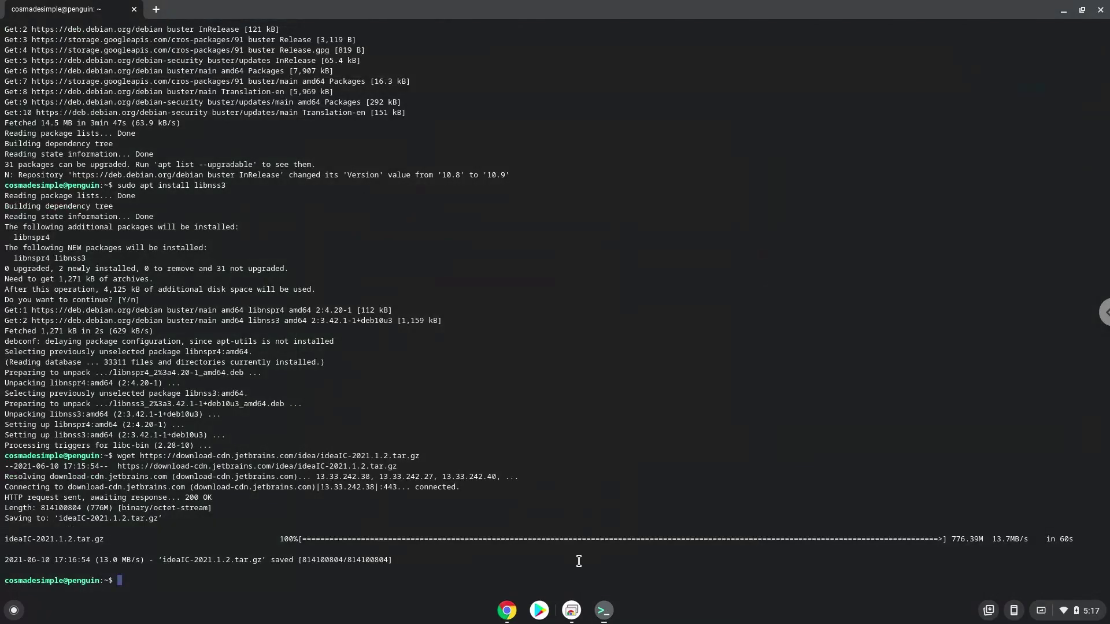
Paste and run 'tar -xf ideaIC-2021.1.2.tar.gz' to extract the archive, then return to Google Docs.
key(ctrl+shift+v)
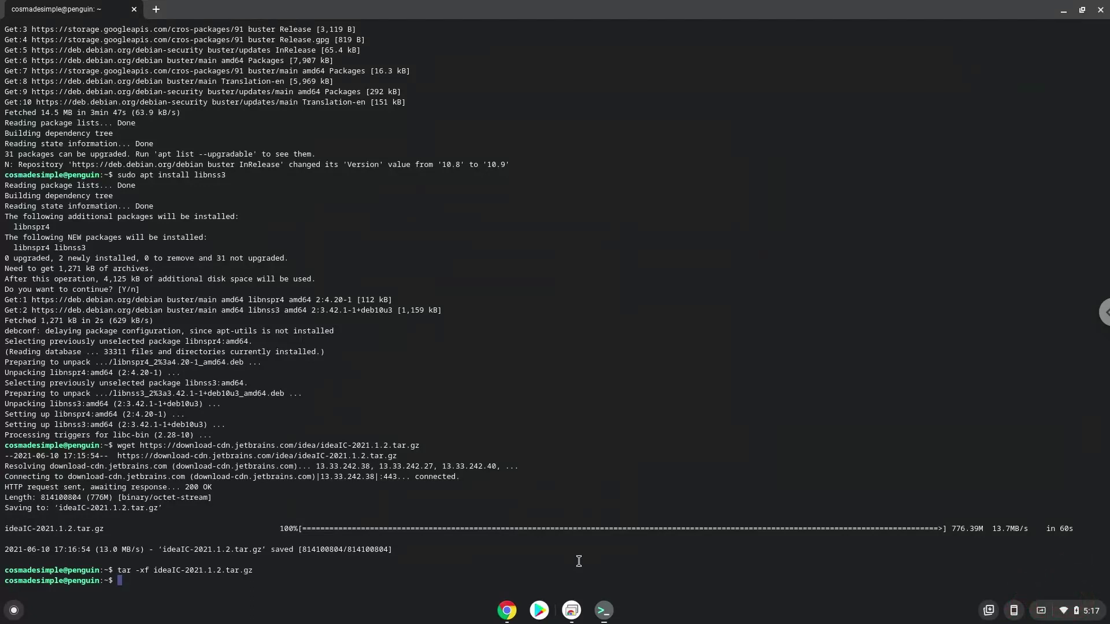
click(507, 611)
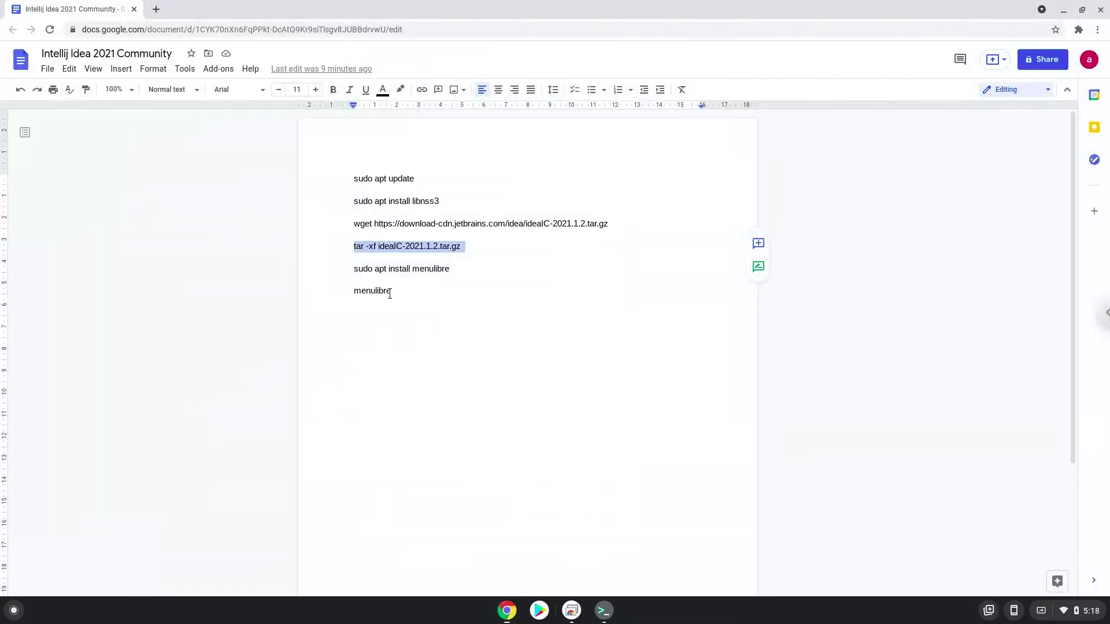
Copy 'sudo apt install menulibre' from the notes, run it in Terminal and confirm the install.
triple_click(376, 268)
right_click(376, 268)
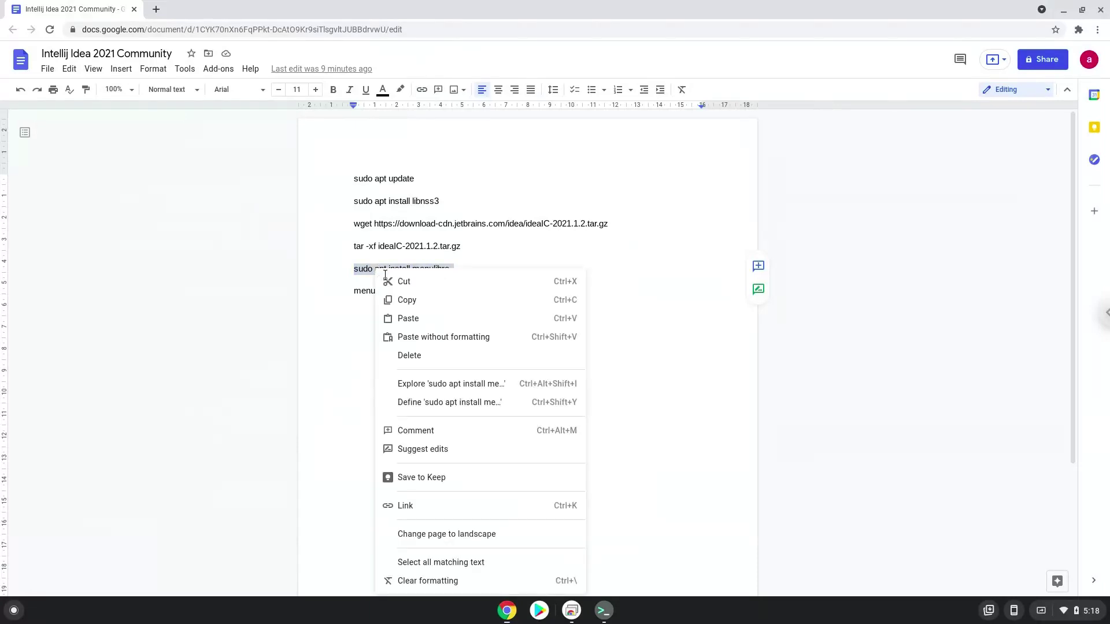
click(410, 300)
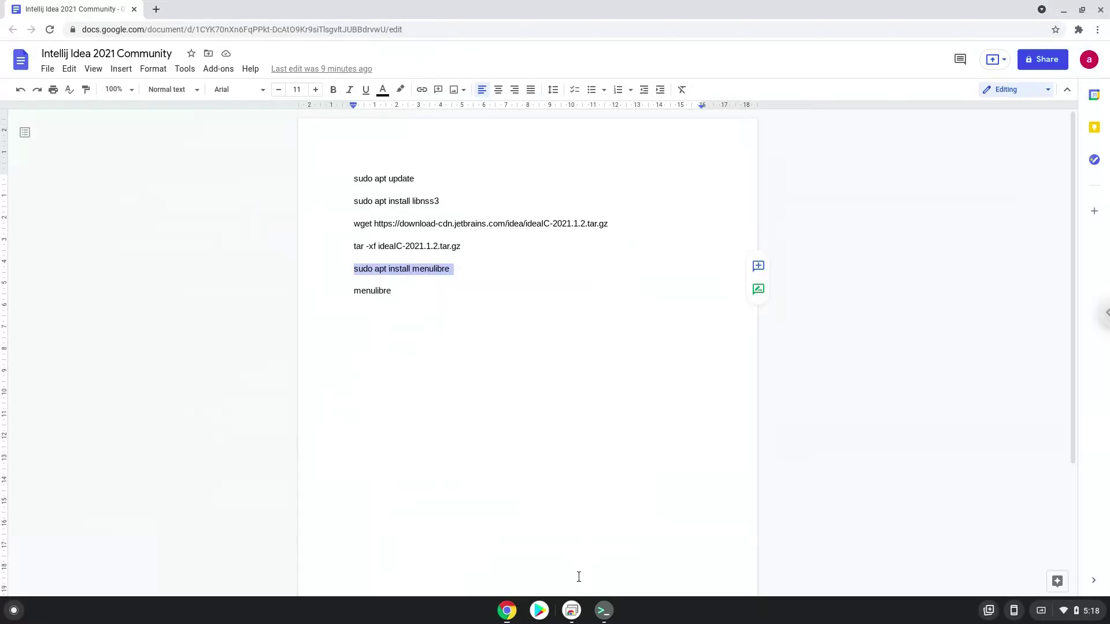
click(603, 611)
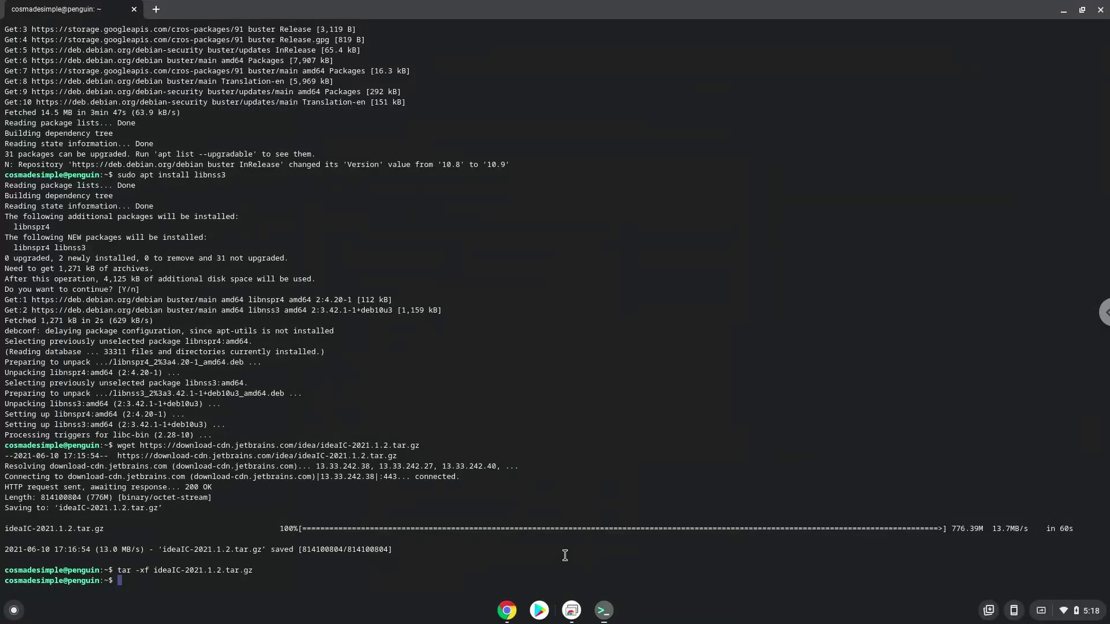
text(sudo apt install menulibre)
key(Return)
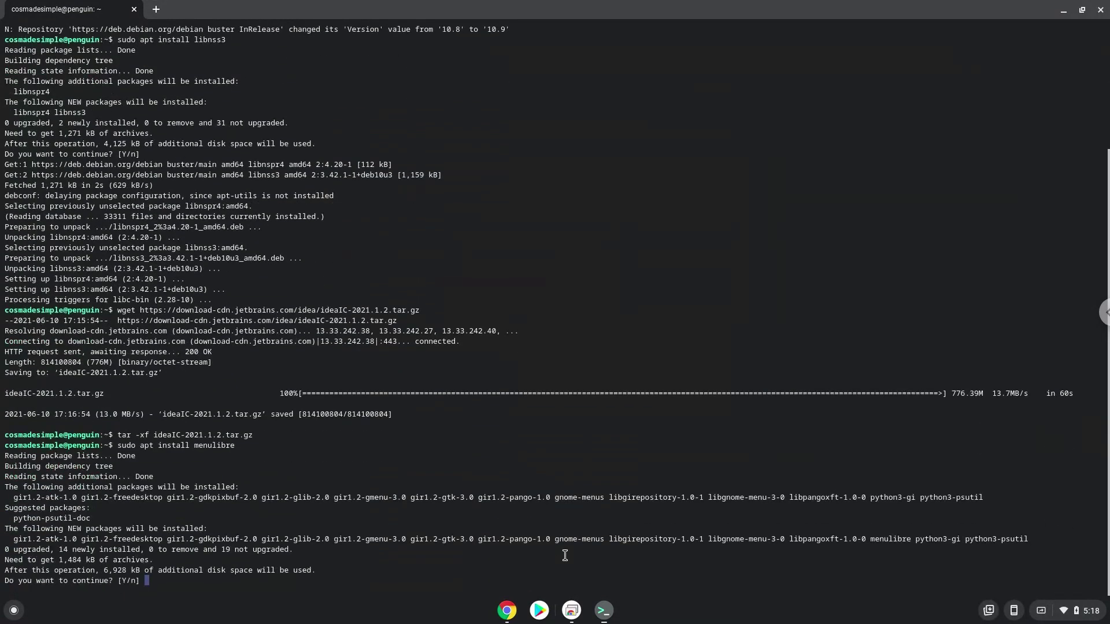
key(Return)
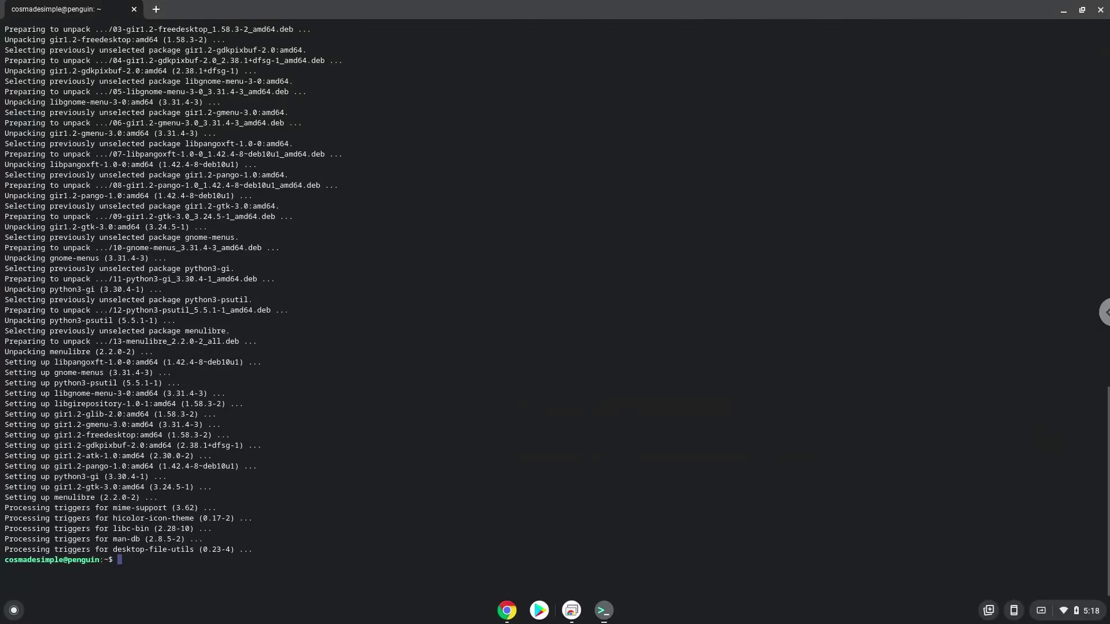
Copy the word 'menulibre' from the Docs notes and run it in Terminal to launch MenuLibre.
click(507, 610)
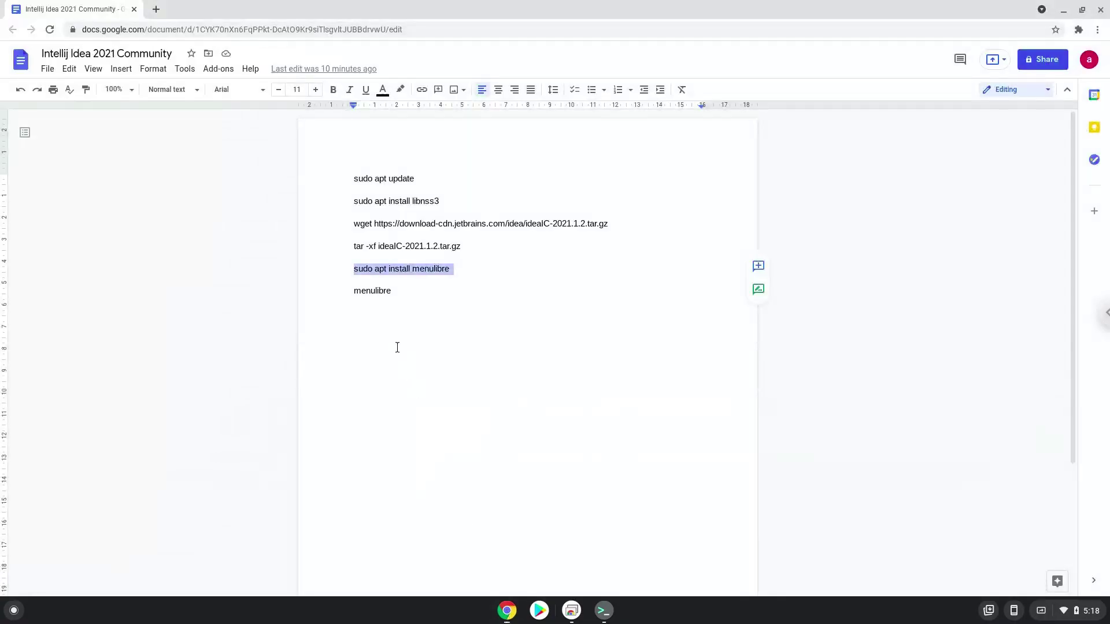
double_click(363, 289)
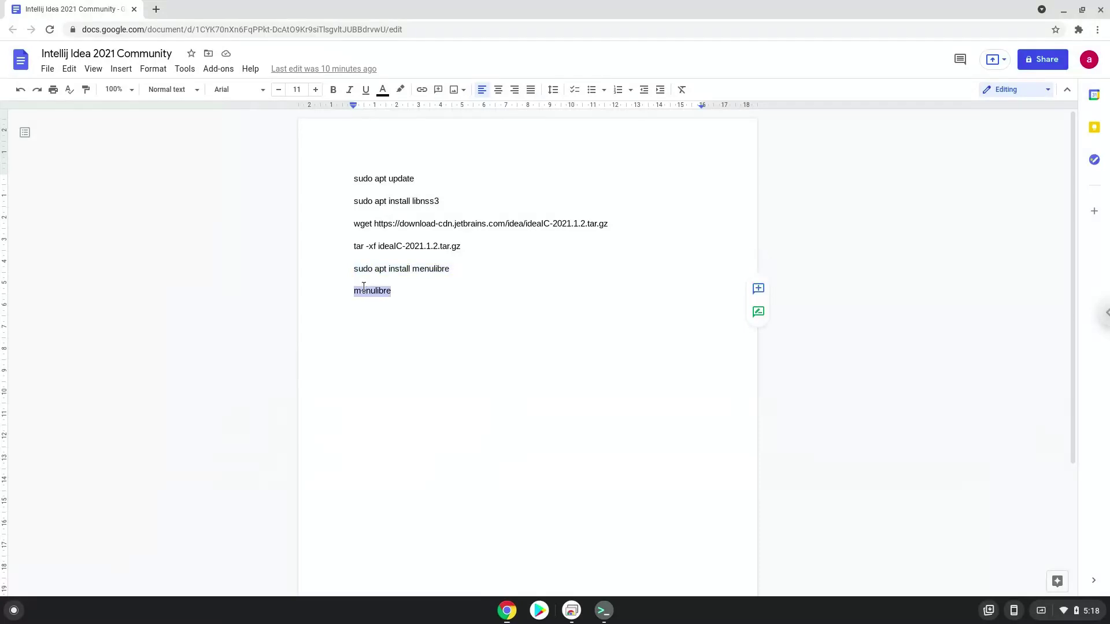
right_click(365, 289)
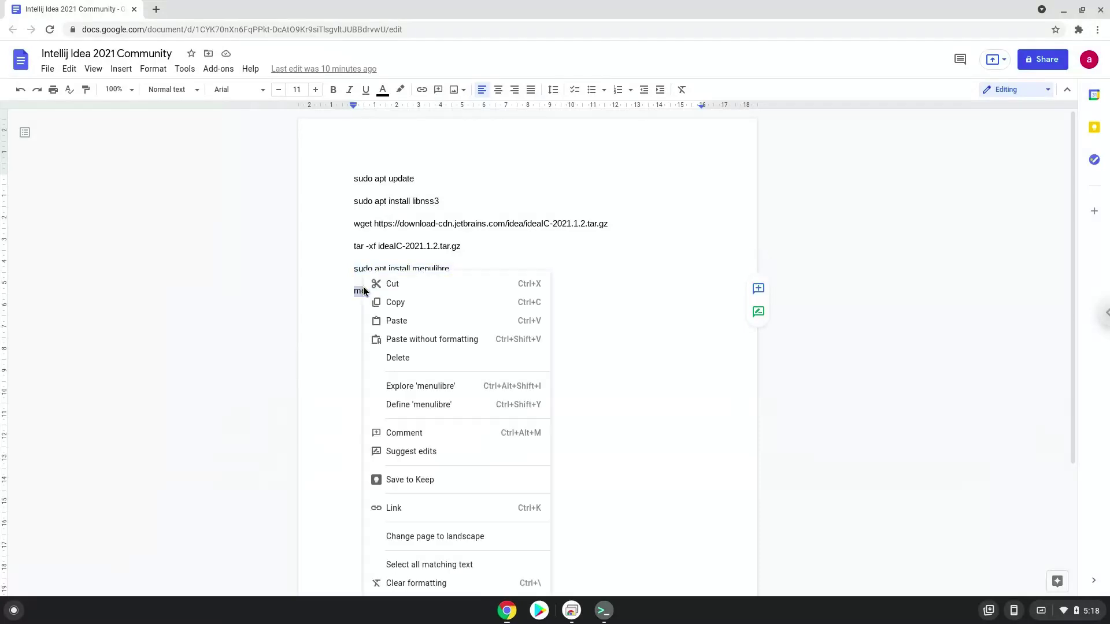
click(391, 303)
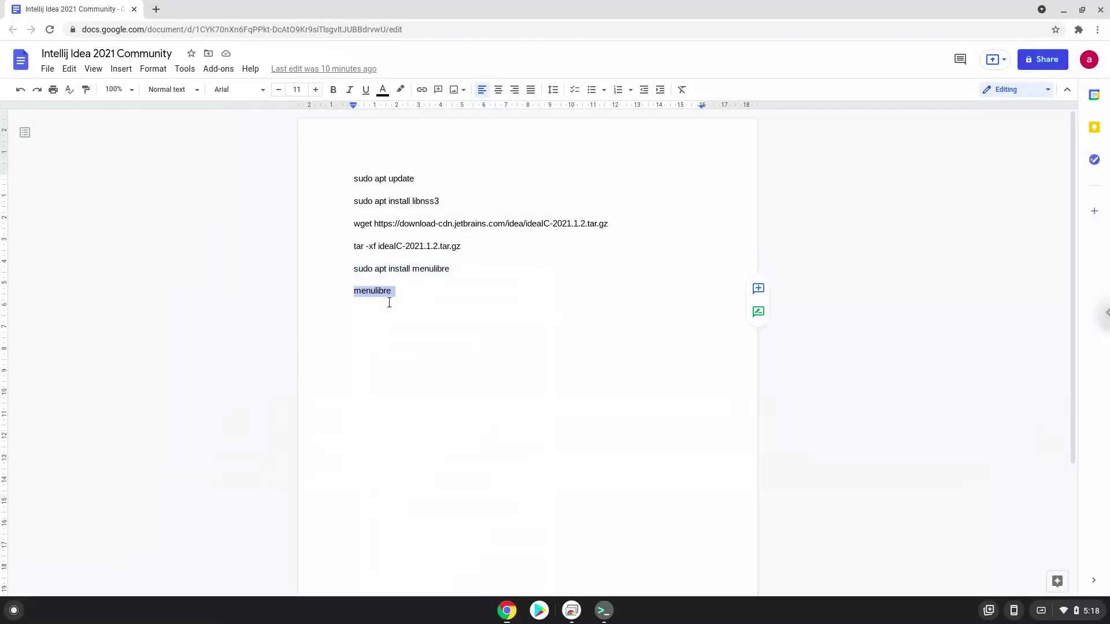
click(604, 610)
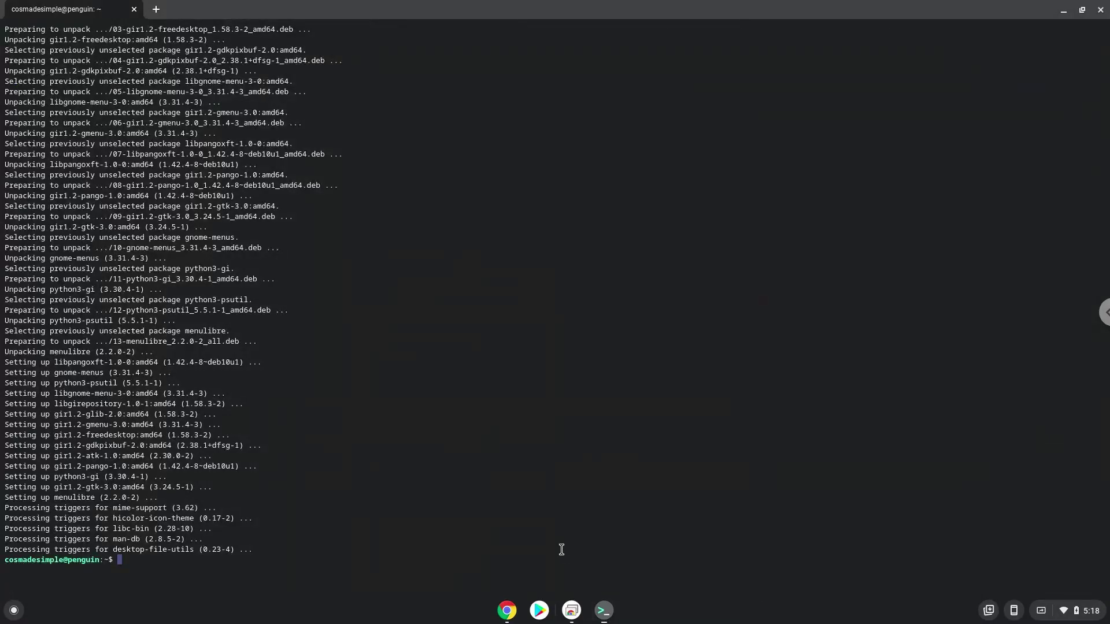
key(ctrl+shift+v)
key(Return)
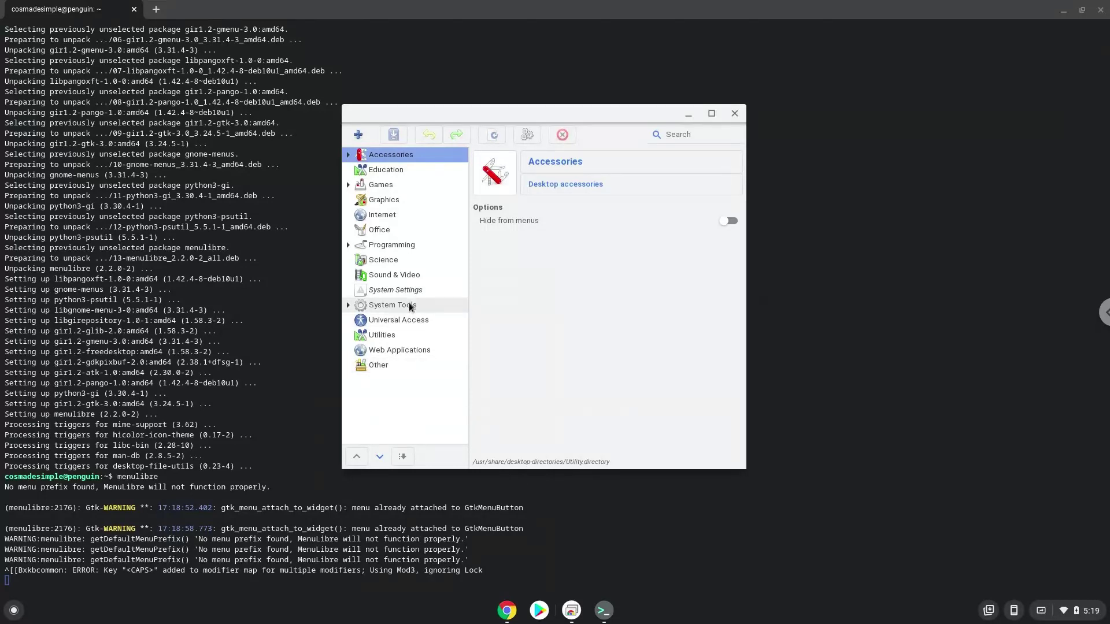
Add a new launcher entry under the Programming category.
click(381, 249)
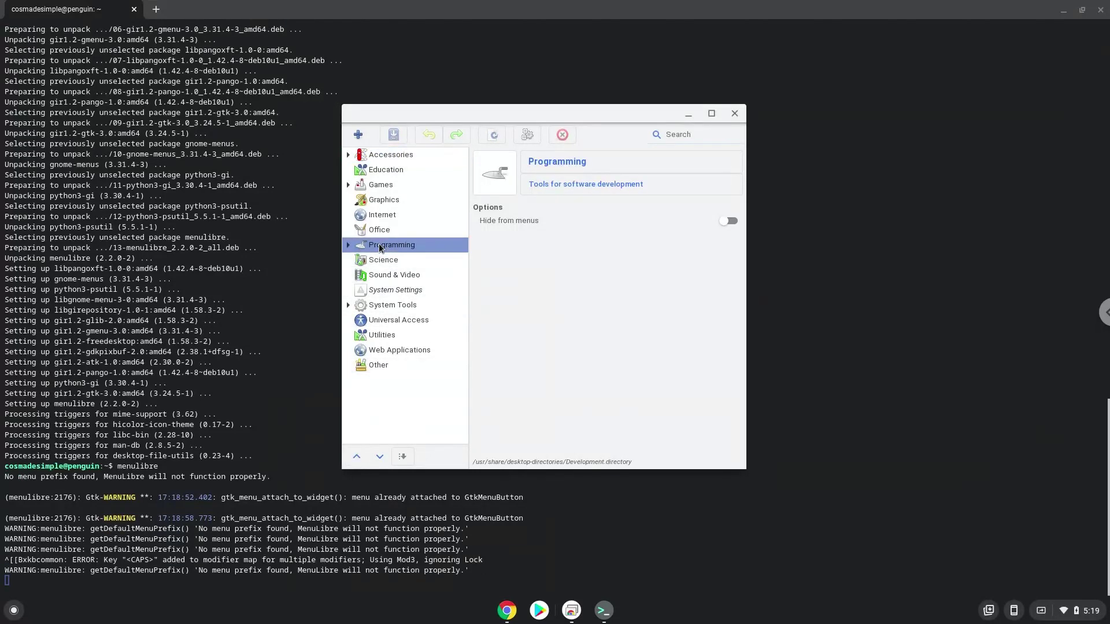
click(356, 133)
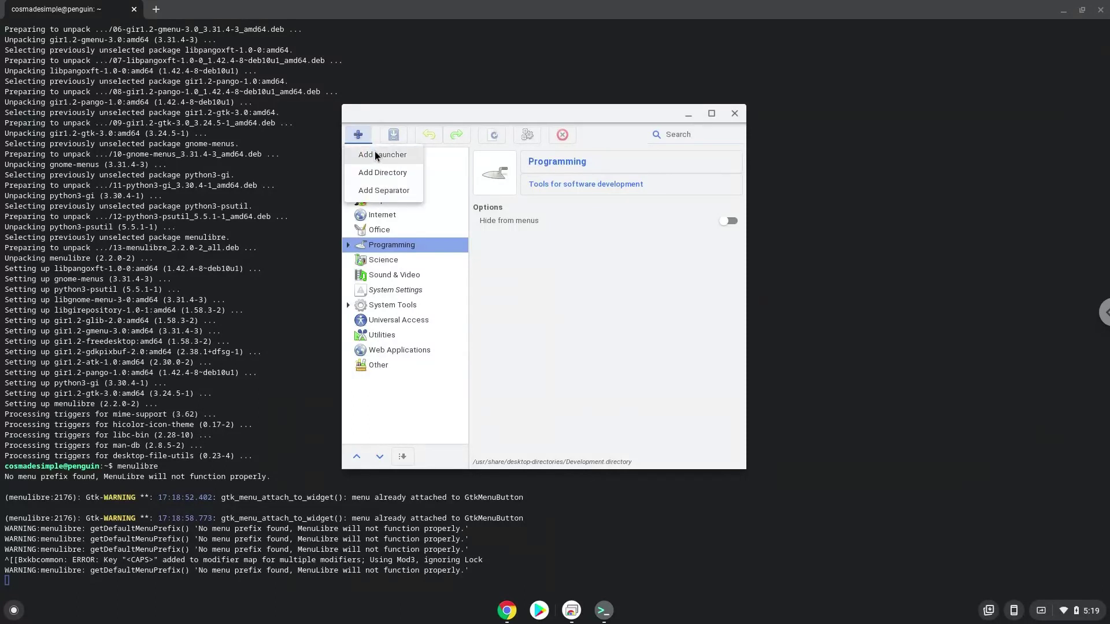
click(375, 155)
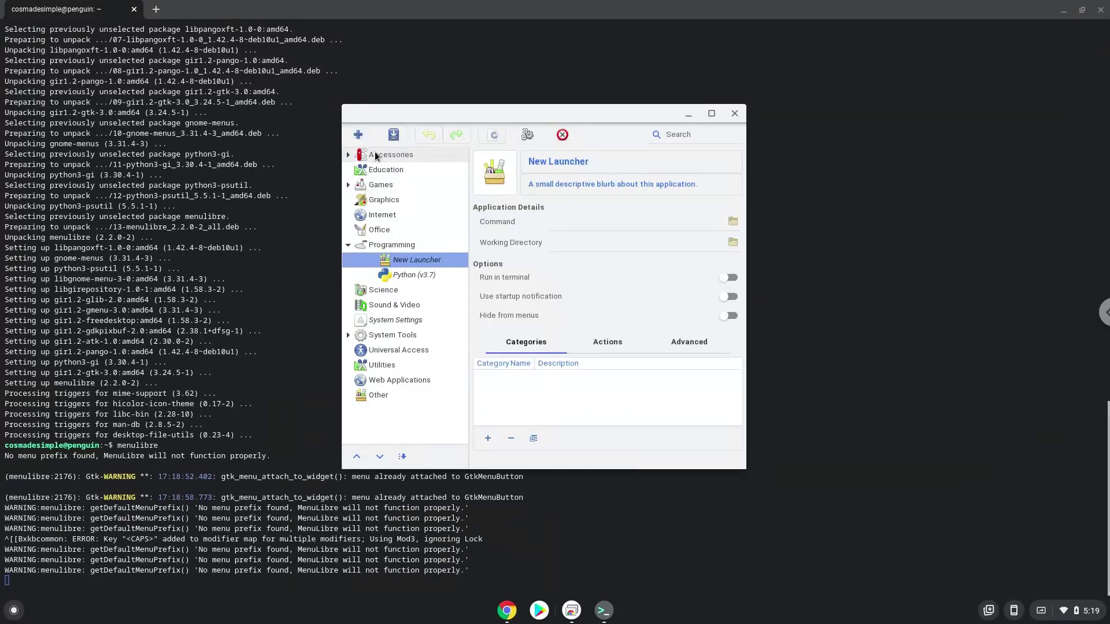
Name the new launcher 'Intelij Idea' and browse for its command.
click(555, 161)
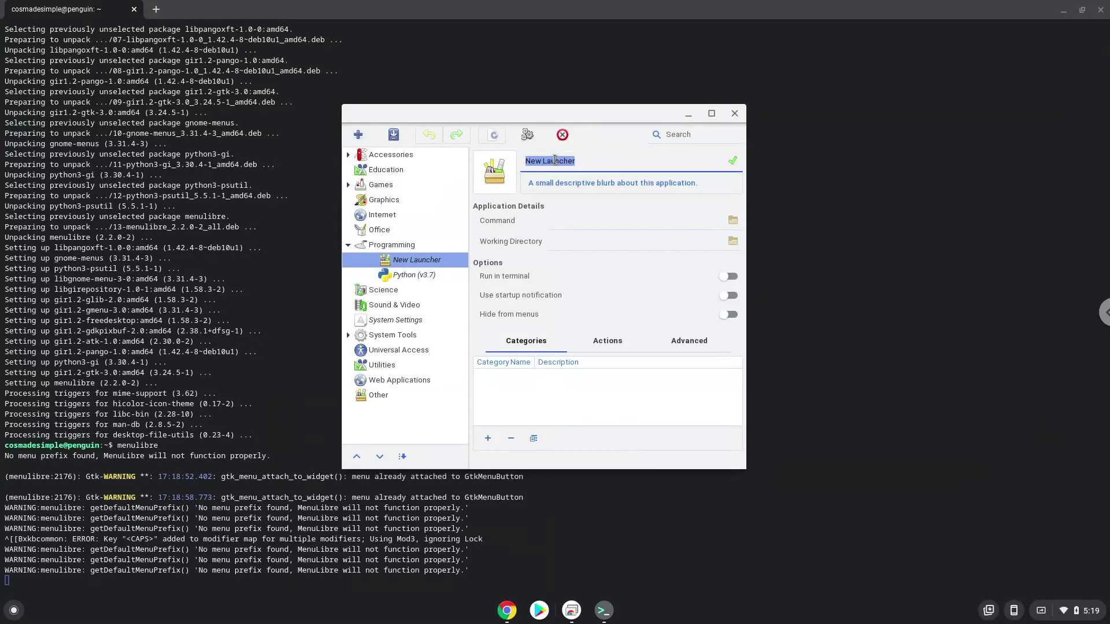
text(Inte)
text(lij Idea)
click(731, 161)
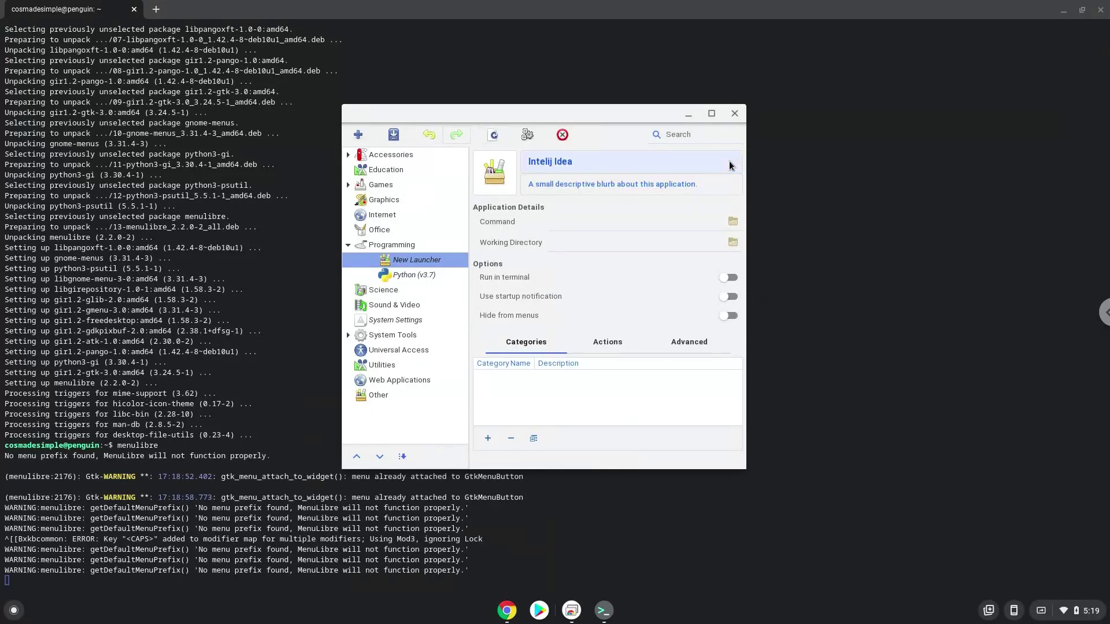
click(732, 223)
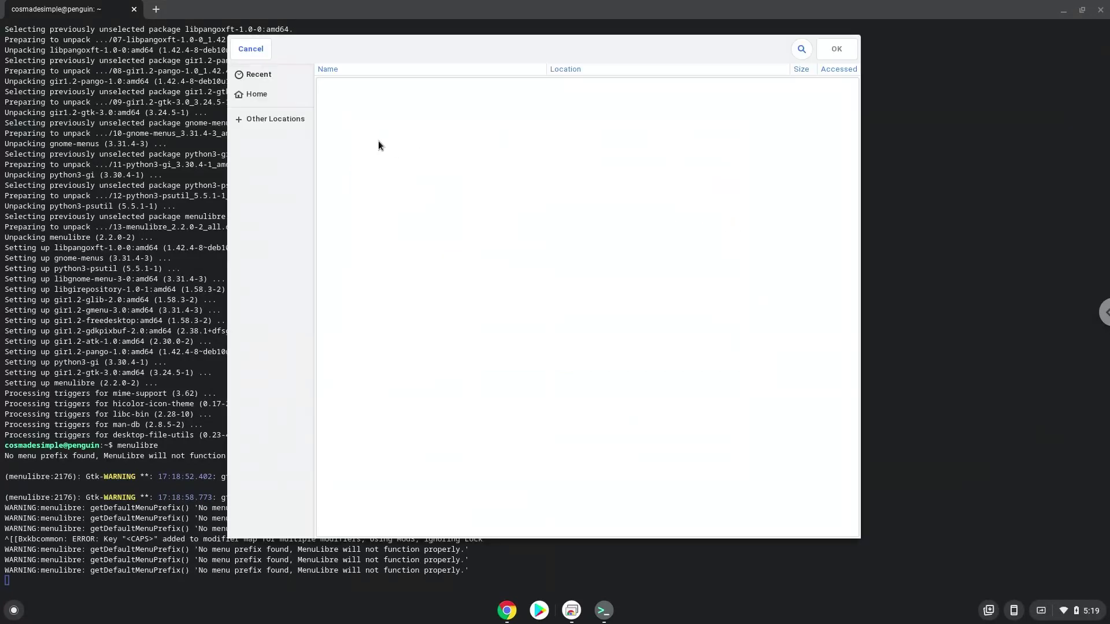
Set the launcher's command to idea.sh in idea-IC-211.7442.40/bin and save the launcher.
click(260, 96)
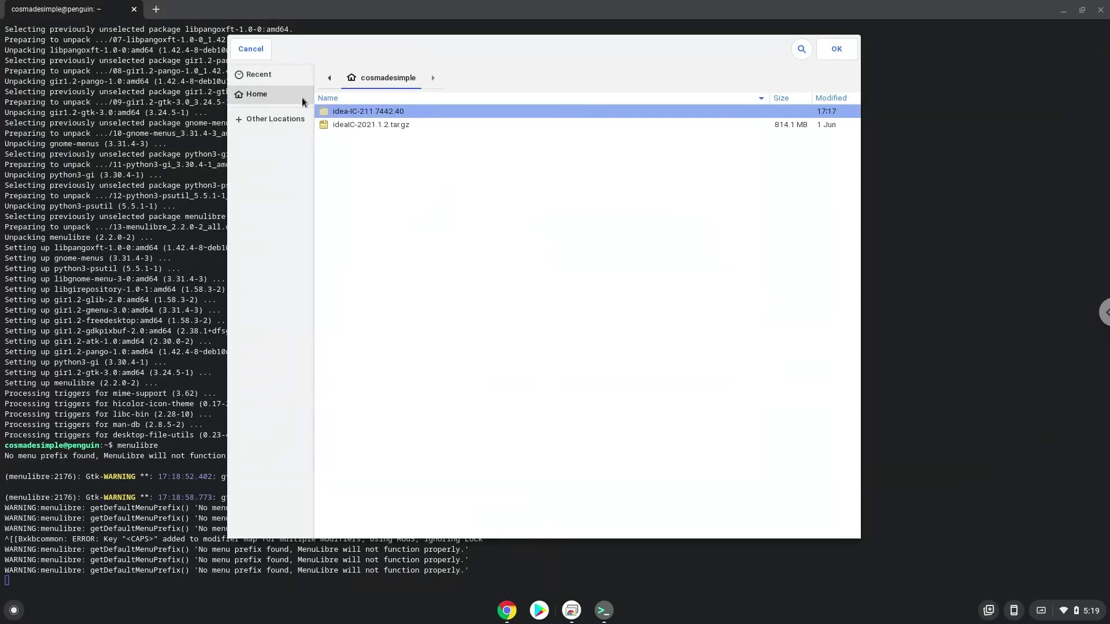
click(339, 112)
double_click(339, 112)
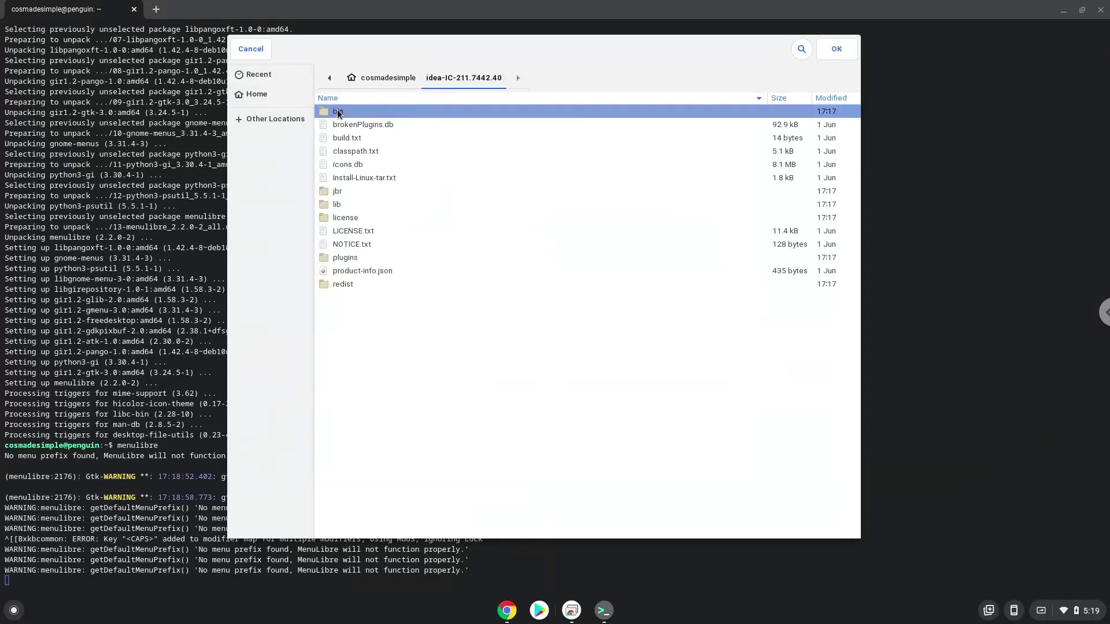
double_click(338, 112)
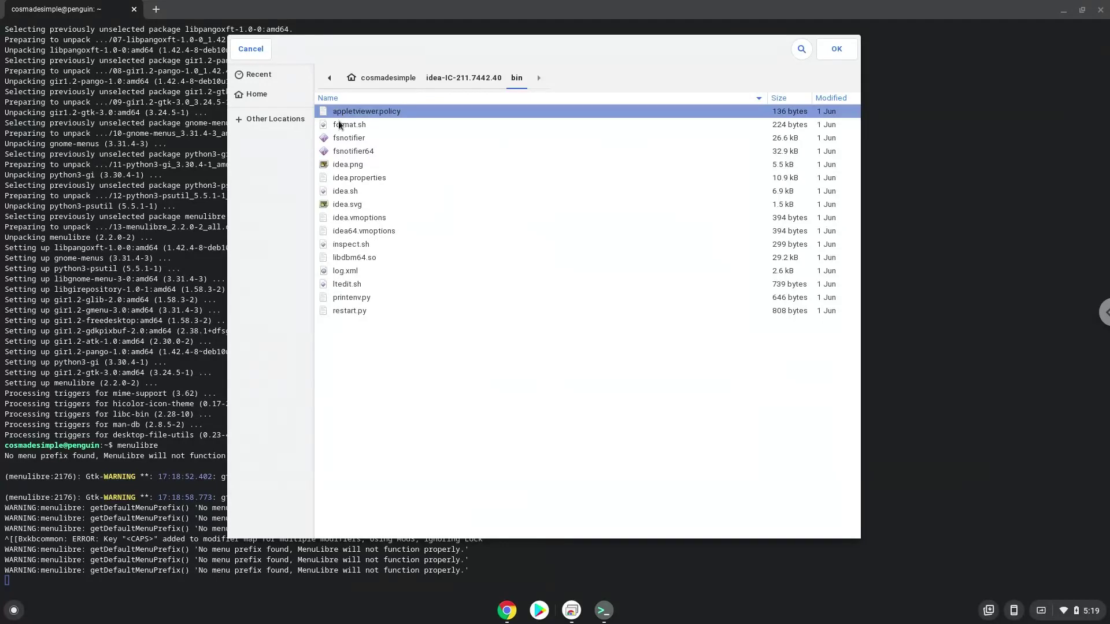
double_click(347, 191)
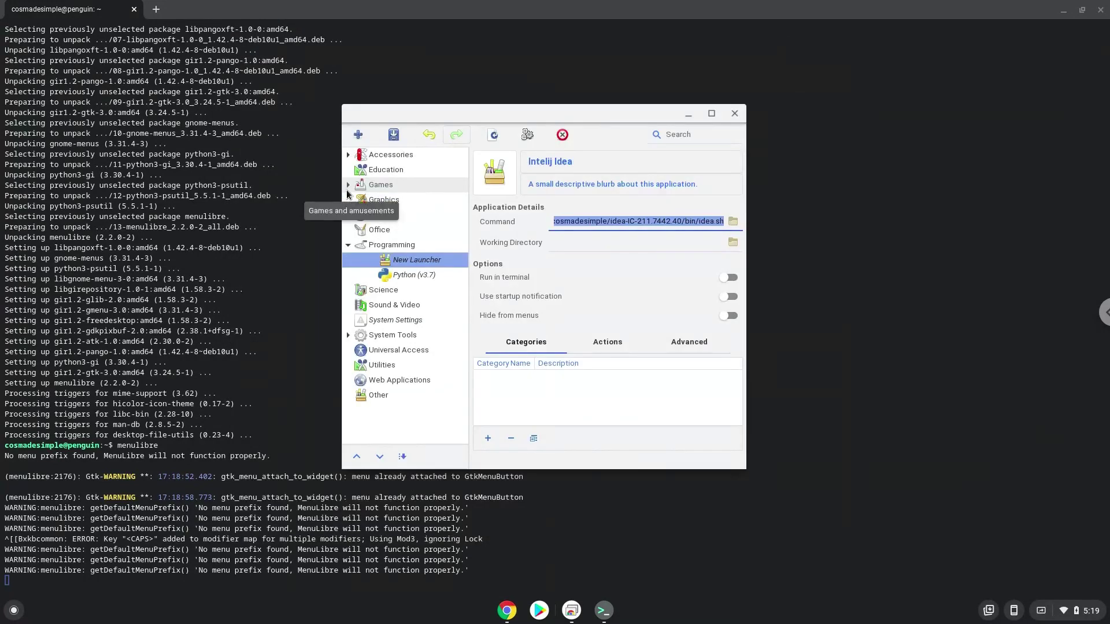
click(392, 136)
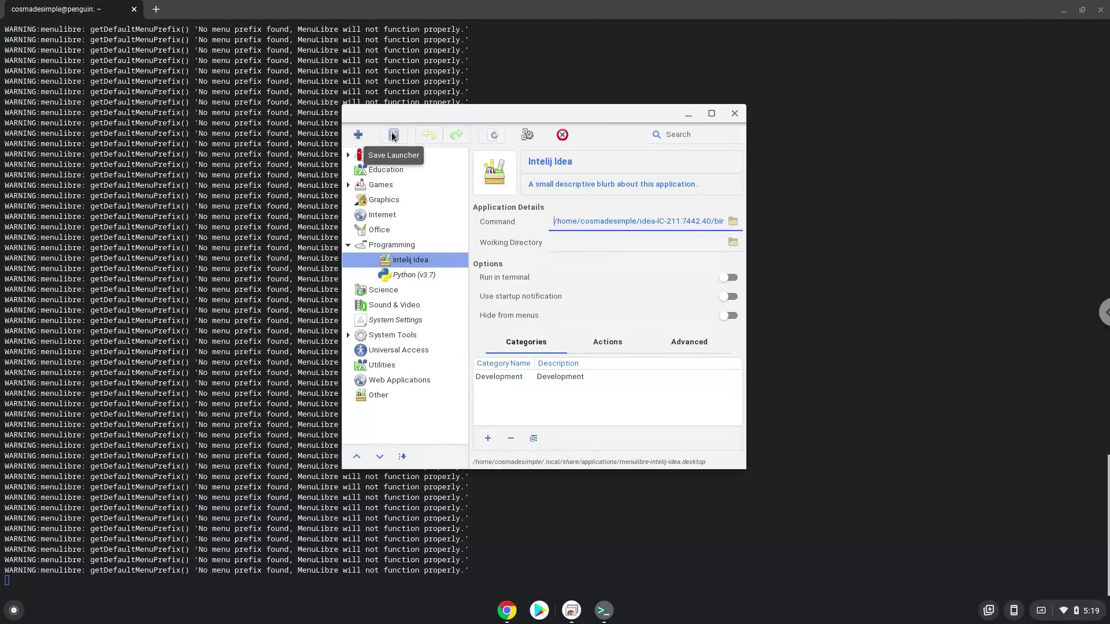
Close MenuLibre and the Linux Terminal, confirming Leave in the 'Leave app?' dialog.
click(735, 114)
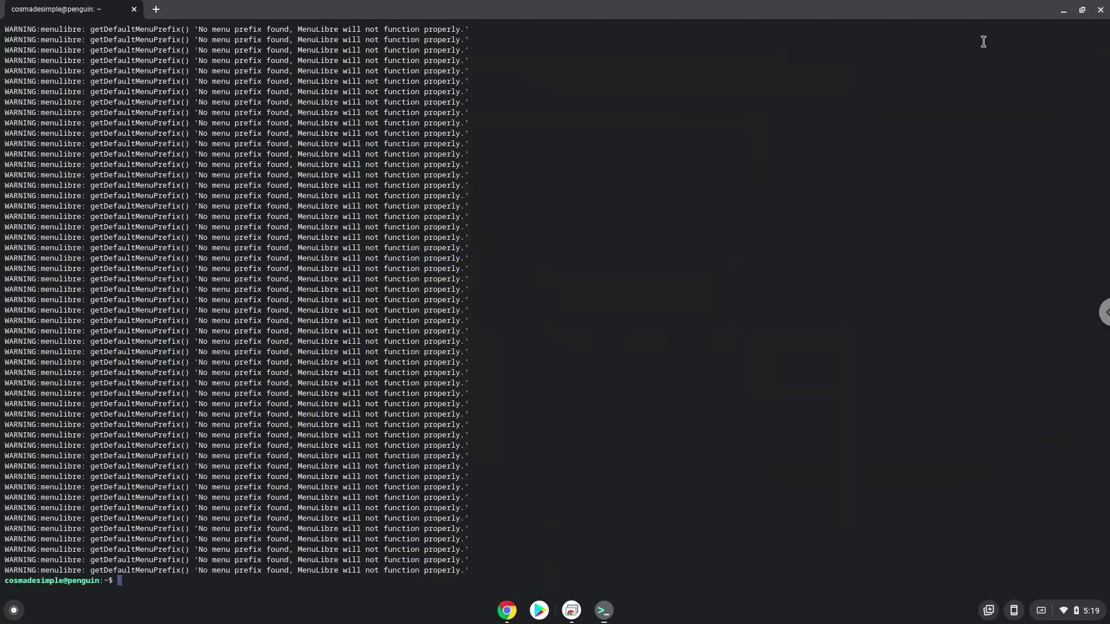
click(1101, 10)
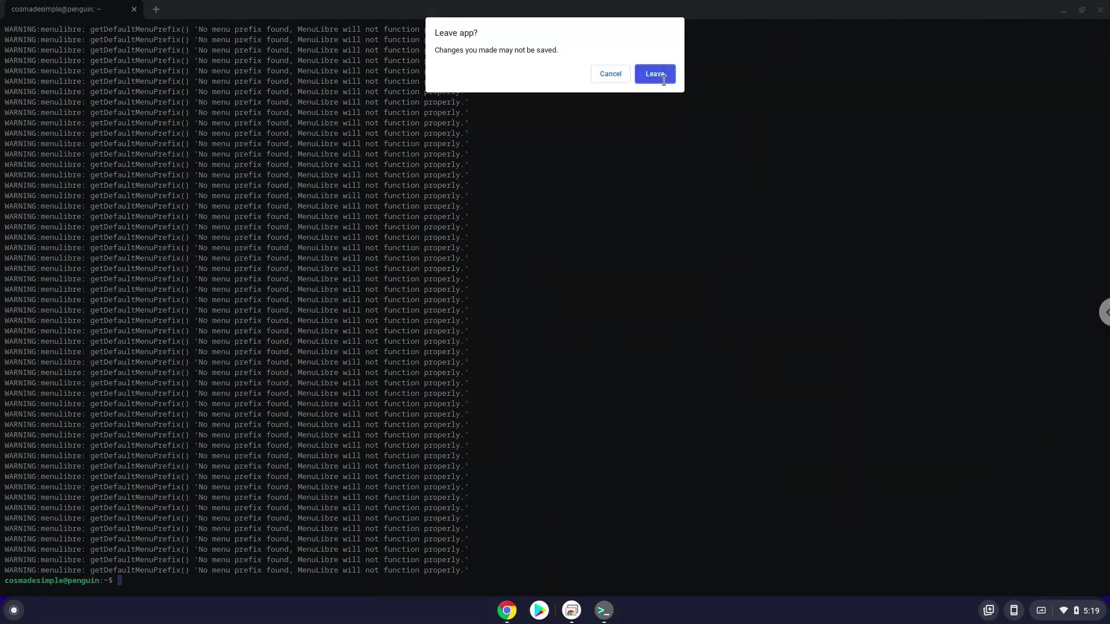
click(663, 79)
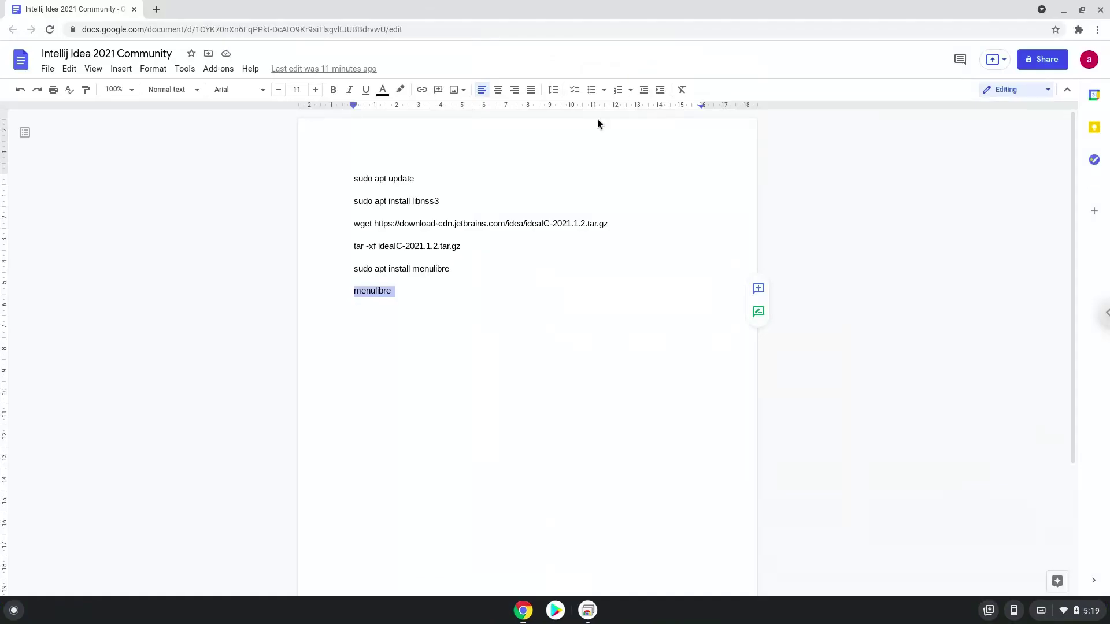
Start Intelij Idea from the Launcher's Linux apps folder and minimize the Docs window.
click(14, 610)
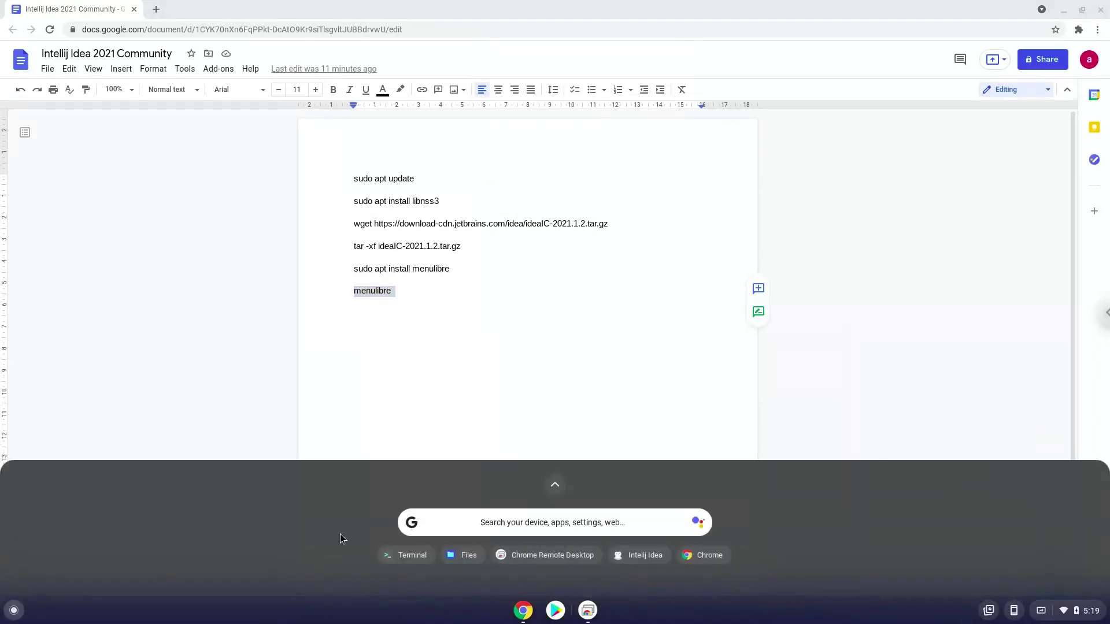
click(554, 486)
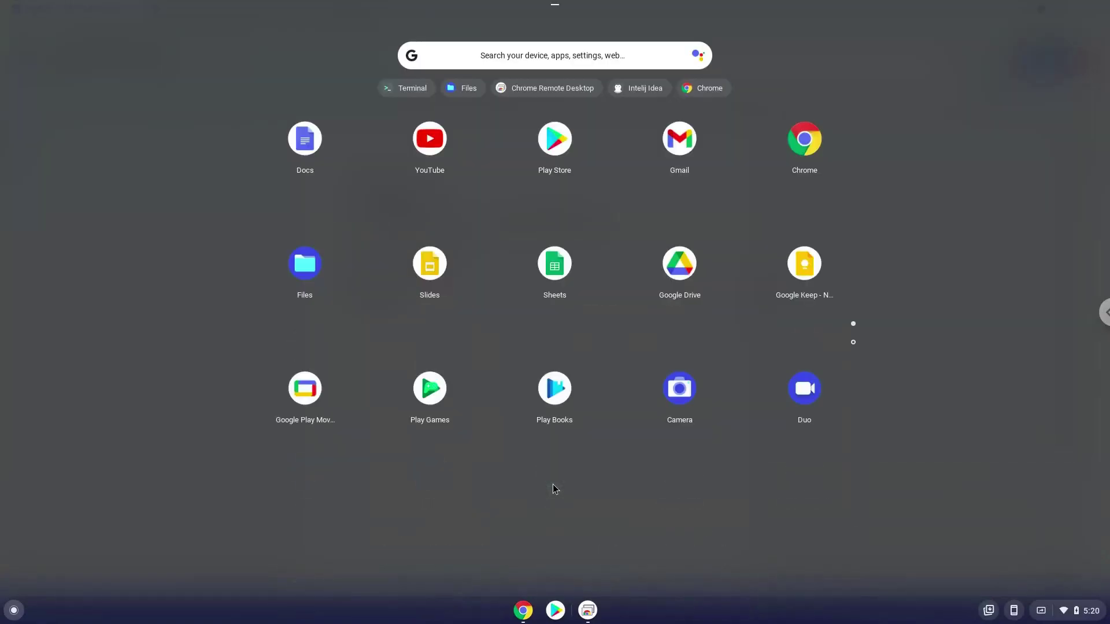
click(853, 343)
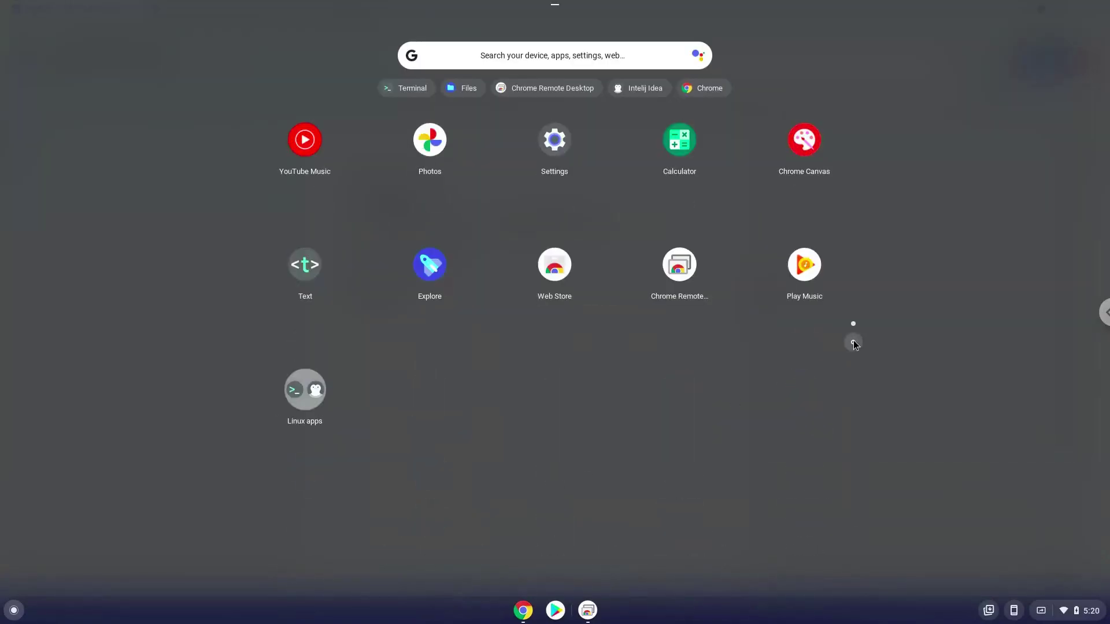
click(304, 389)
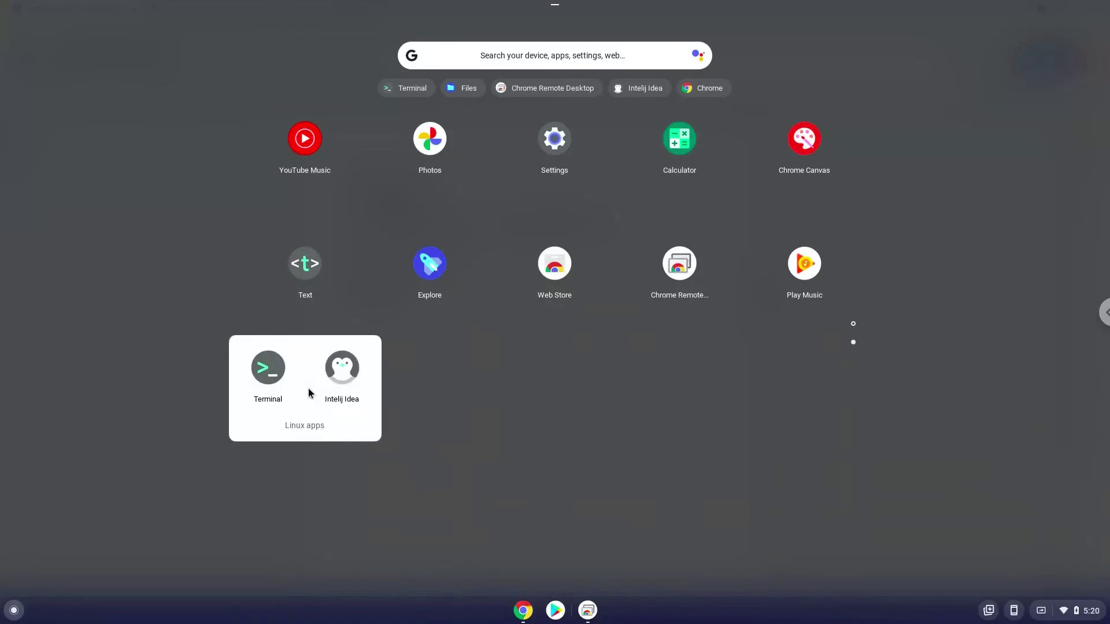
click(346, 366)
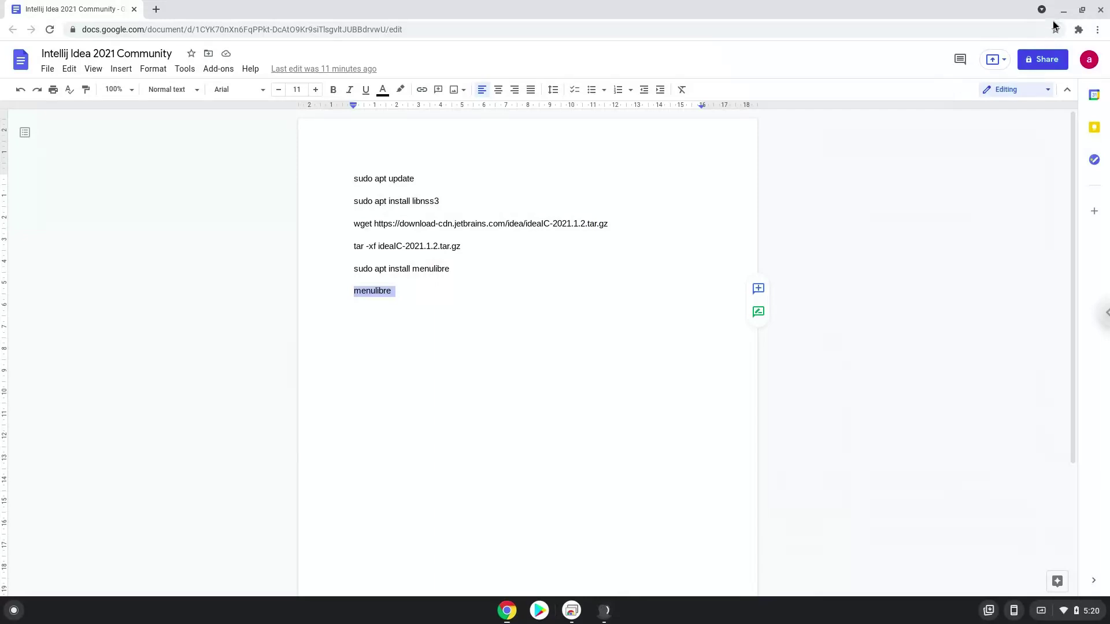
click(1063, 9)
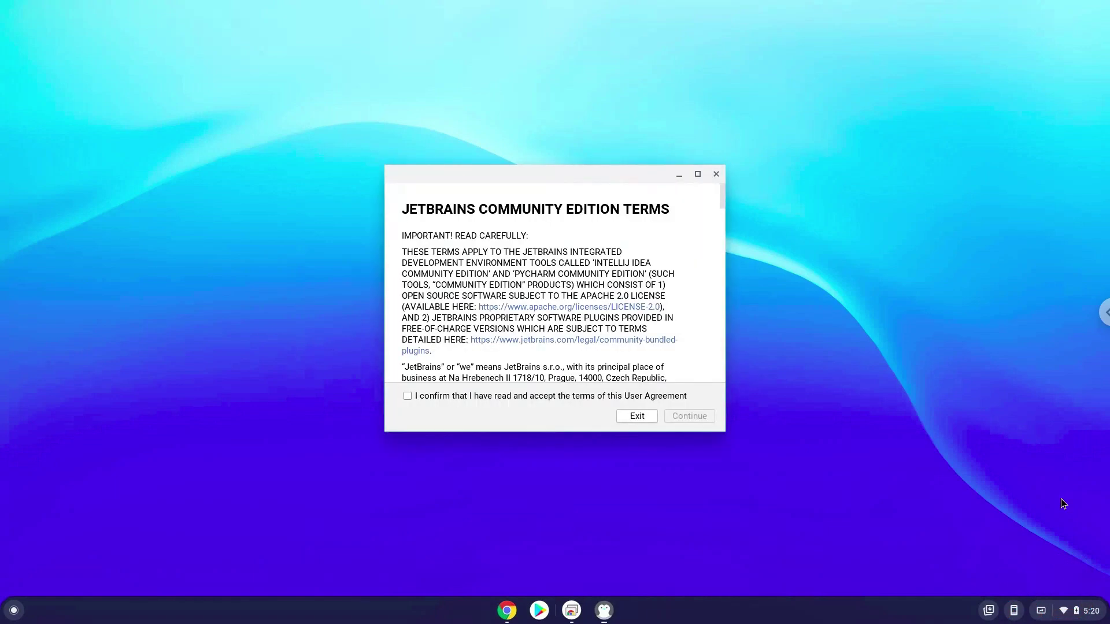
Accept the IntelliJ Community Edition terms and choose Don't Send for anonymous statistics.
click(483, 396)
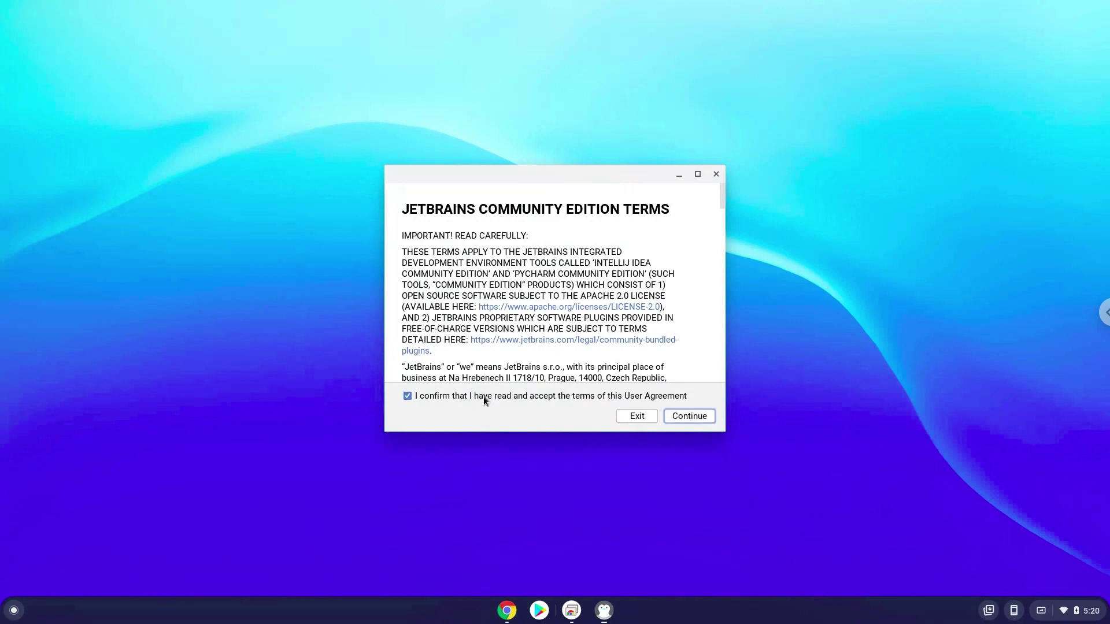
click(684, 420)
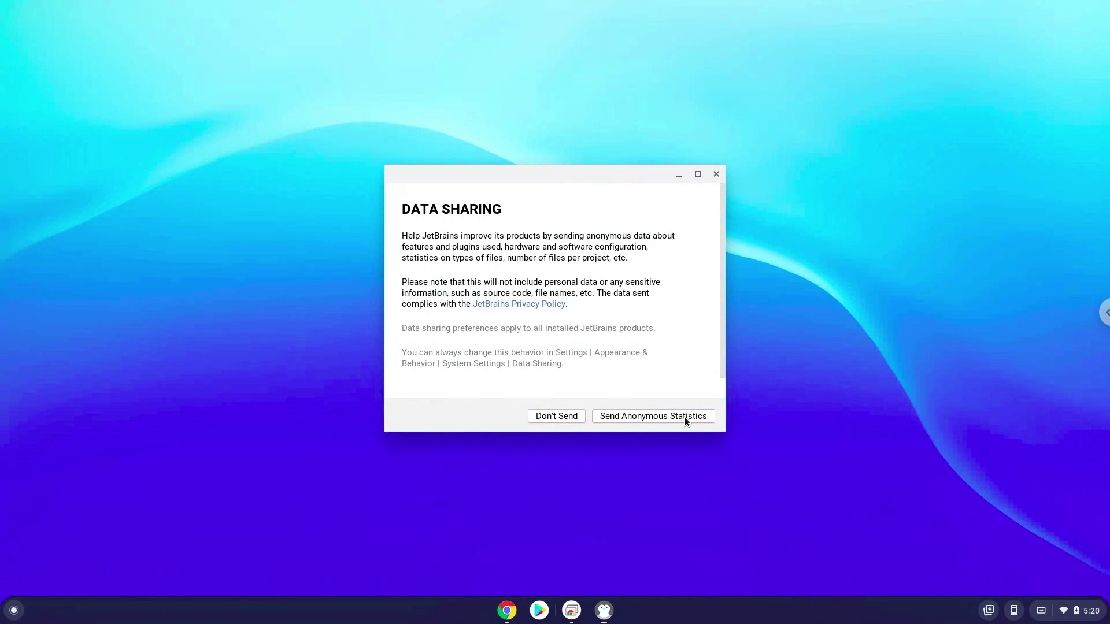
click(566, 415)
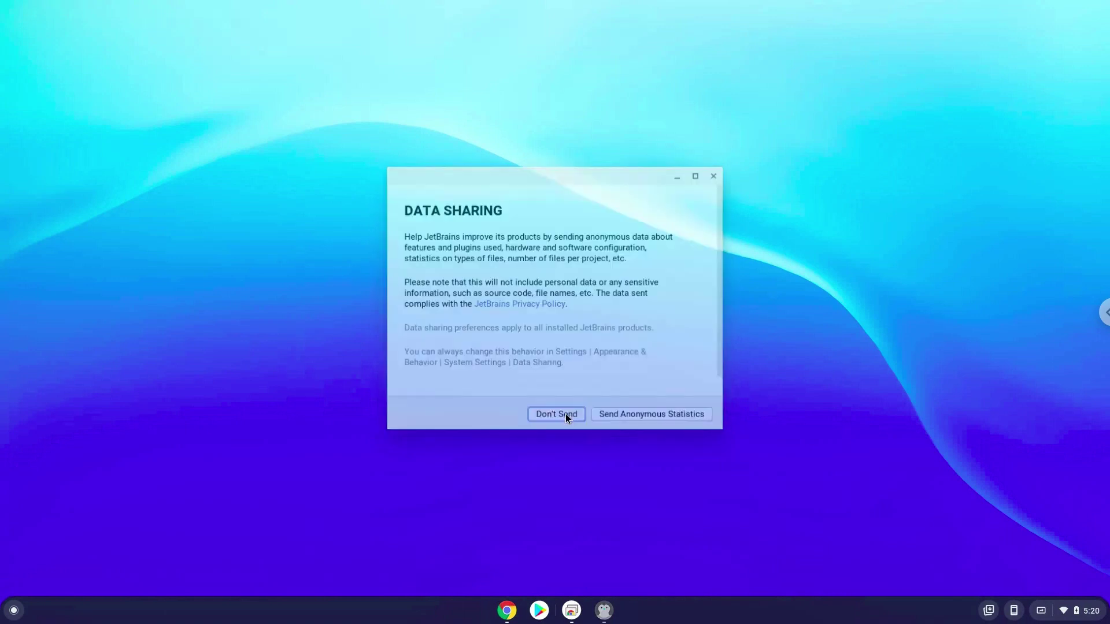